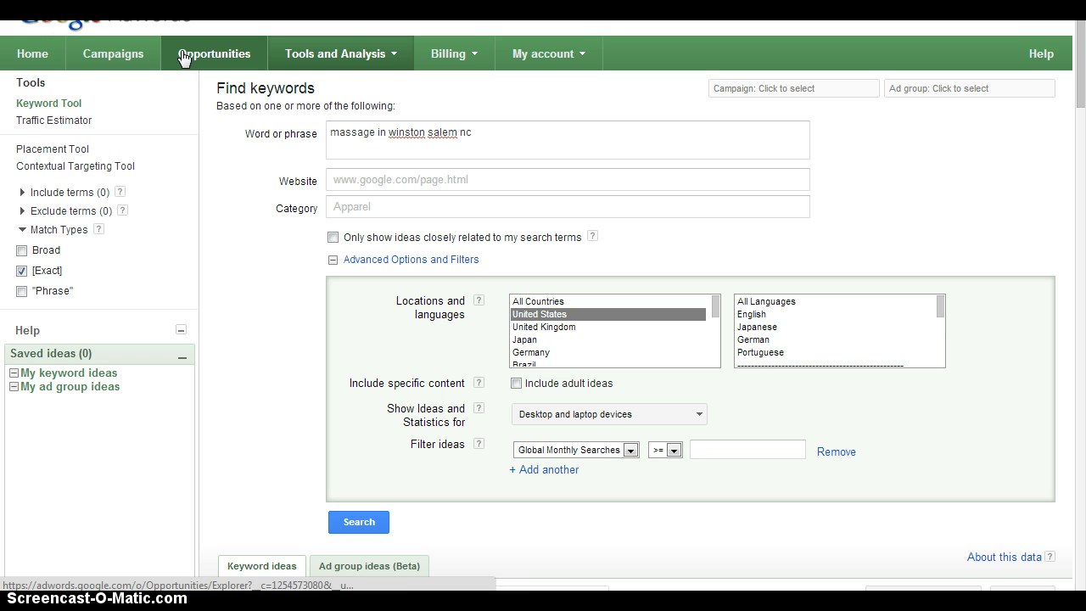
{"action": "left_click", "coordinate": [390, 54]}
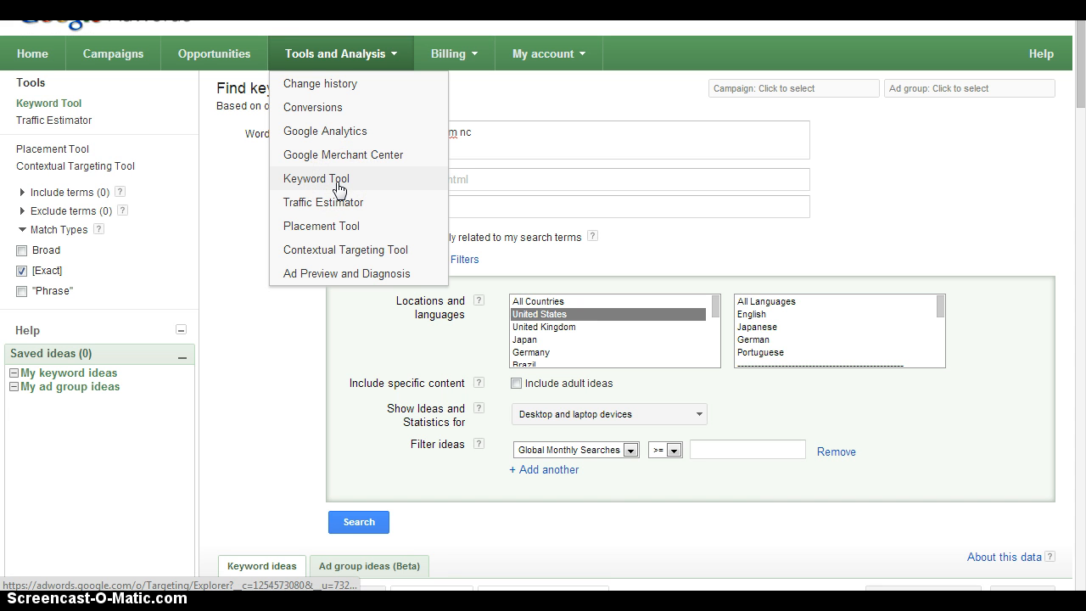
{"action": "left_click", "coordinate": [251, 201]}
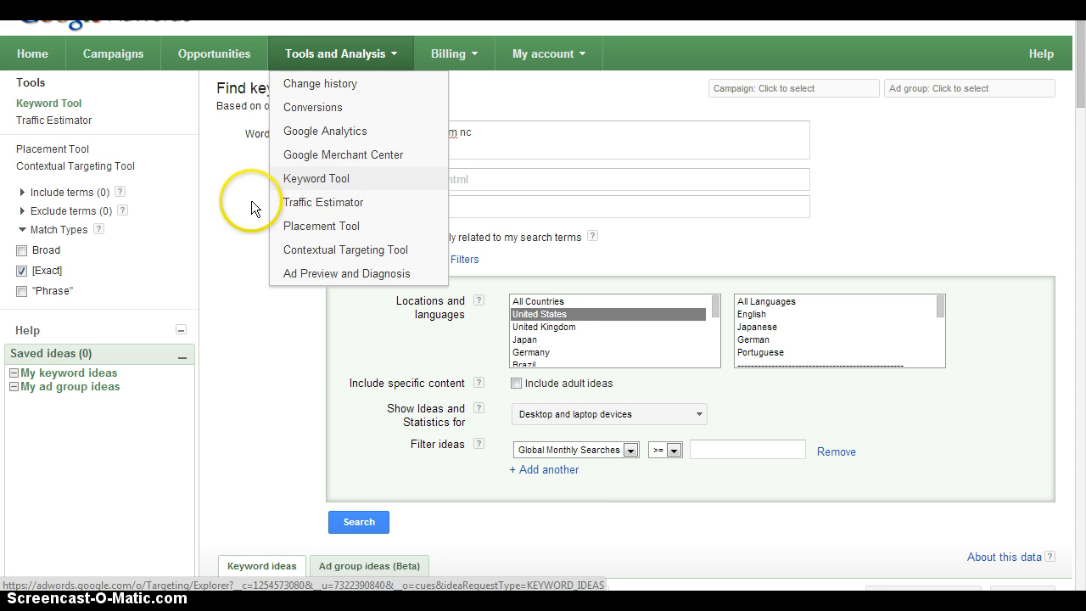
{"action": "left_click", "coordinate": [470, 194]}
{"action": "left_click", "coordinate": [454, 187]}
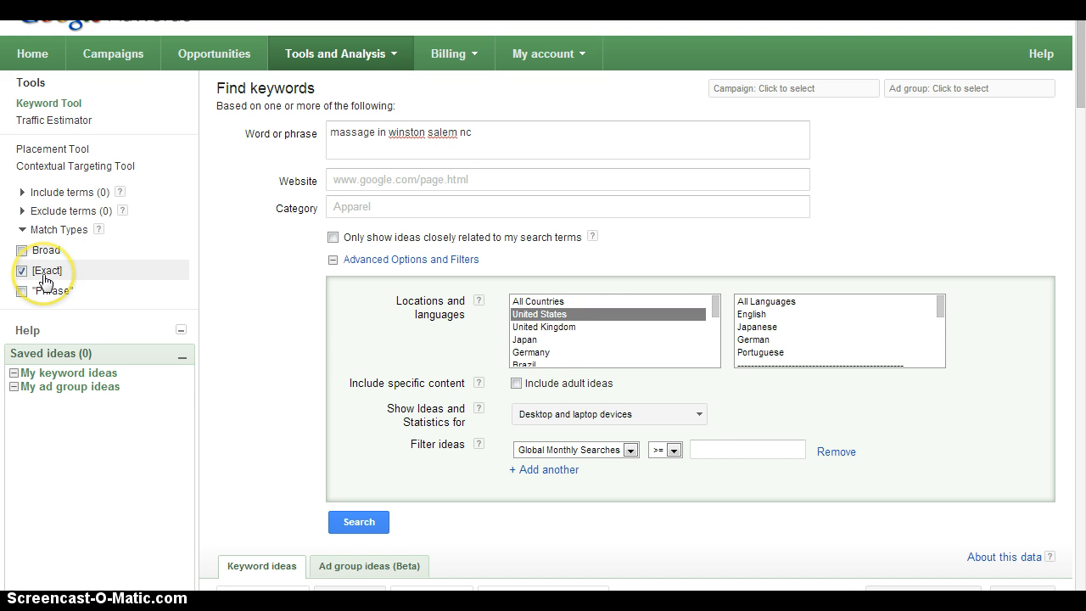
{"action": "left_click", "coordinate": [428, 133]}
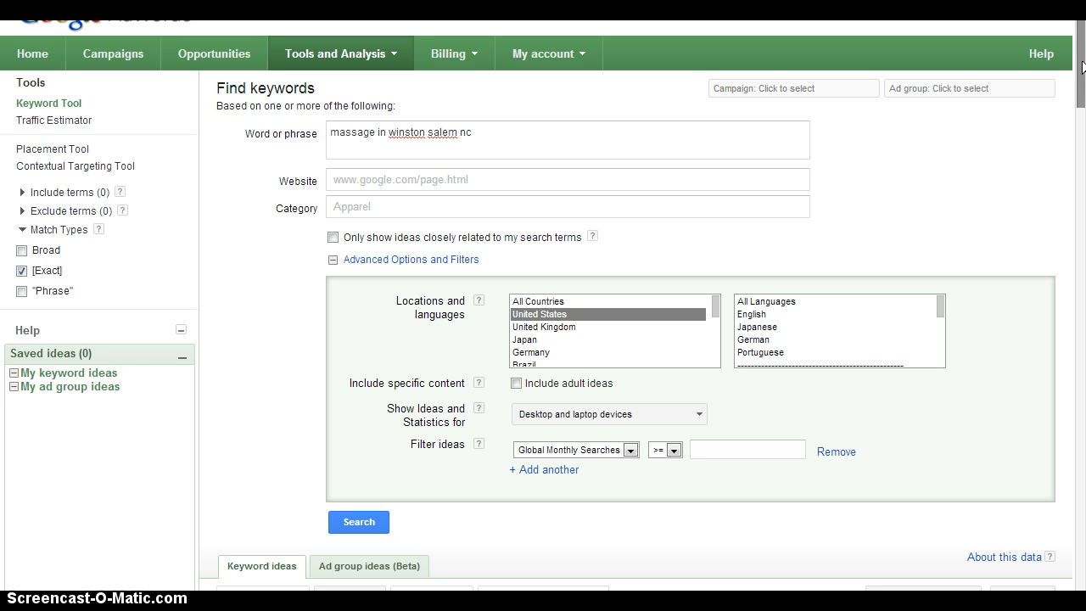
Step: Choose Global Monthly Searches as the criterion for filtering keyword ideas
{"action": "mouse_move", "coordinate": [1082, 66]}
{"action": "left_mouse_down"}
{"action": "mouse_move", "coordinate": [1081, 138]}
{"action": "mouse_move", "coordinate": [1083, 49]}
{"action": "left_mouse_up"}
{"action": "mouse_move", "coordinate": [1082, 94]}
{"action": "left_mouse_down"}
{"action": "mouse_move", "coordinate": [1084, 156]}
{"action": "mouse_move", "coordinate": [1082, 113]}
{"action": "left_mouse_up"}
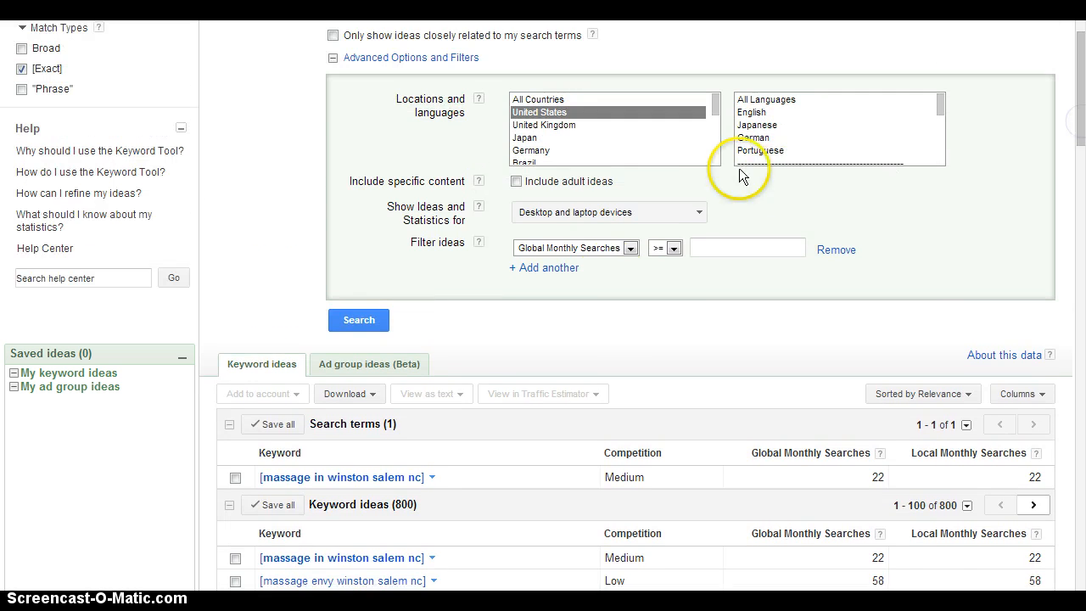
{"action": "left_click", "coordinate": [631, 247]}
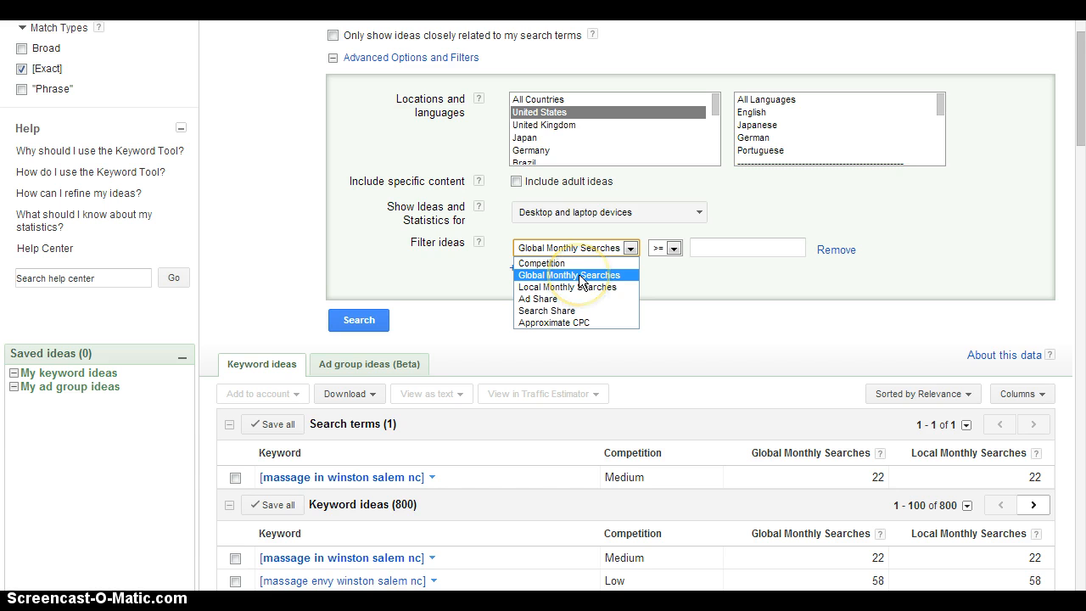
{"action": "left_click", "coordinate": [582, 280]}
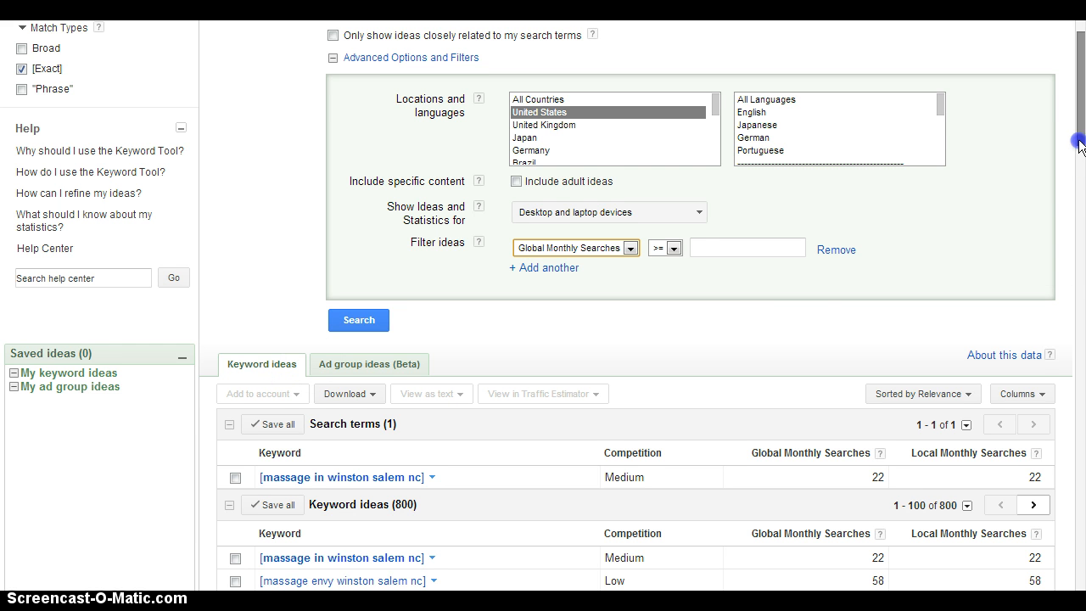
Step: Review the keyword ideas for "massage in winston salem nc" and sort them by Global Monthly Searches, highest first
{"action": "left_click_drag", "start_coordinate": [1080, 146], "coordinate": [1082, 243]}
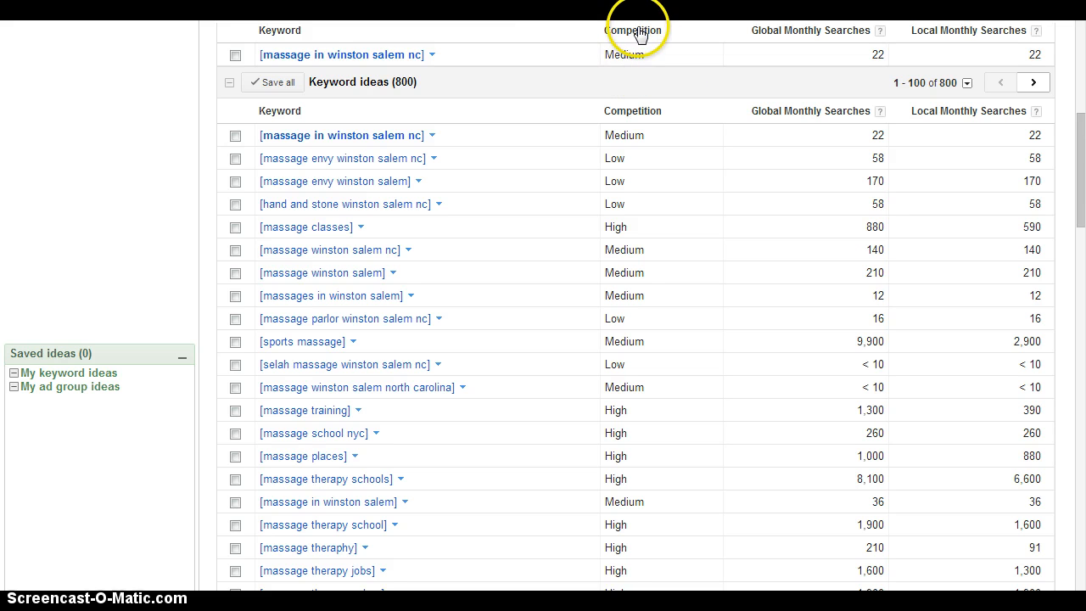
{"action": "mouse_move", "coordinate": [636, 55]}
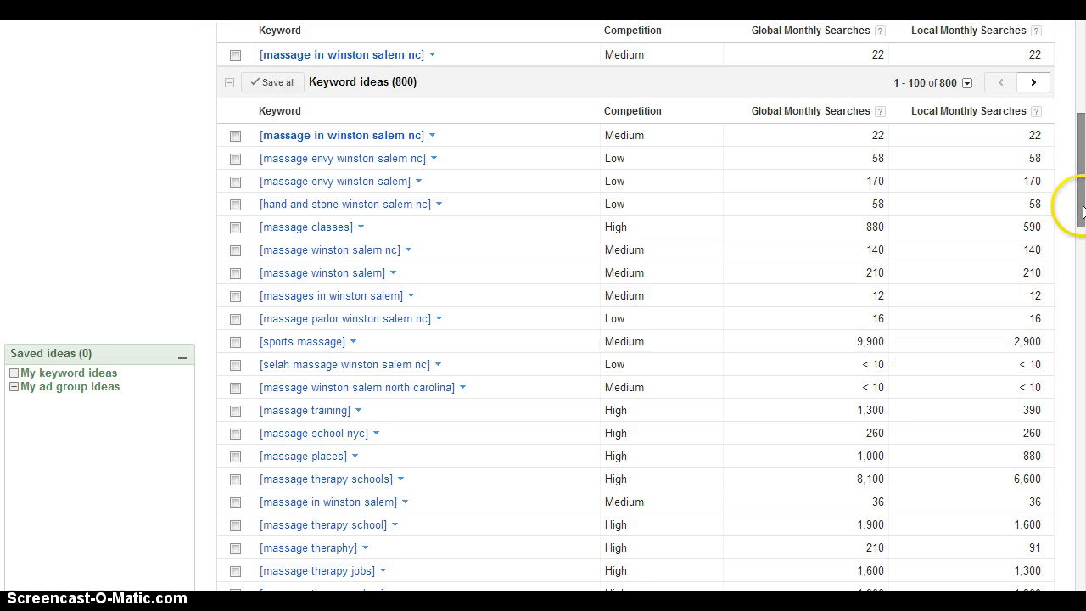
{"action": "left_click_drag", "start_coordinate": [1083, 212], "coordinate": [1082, 246]}
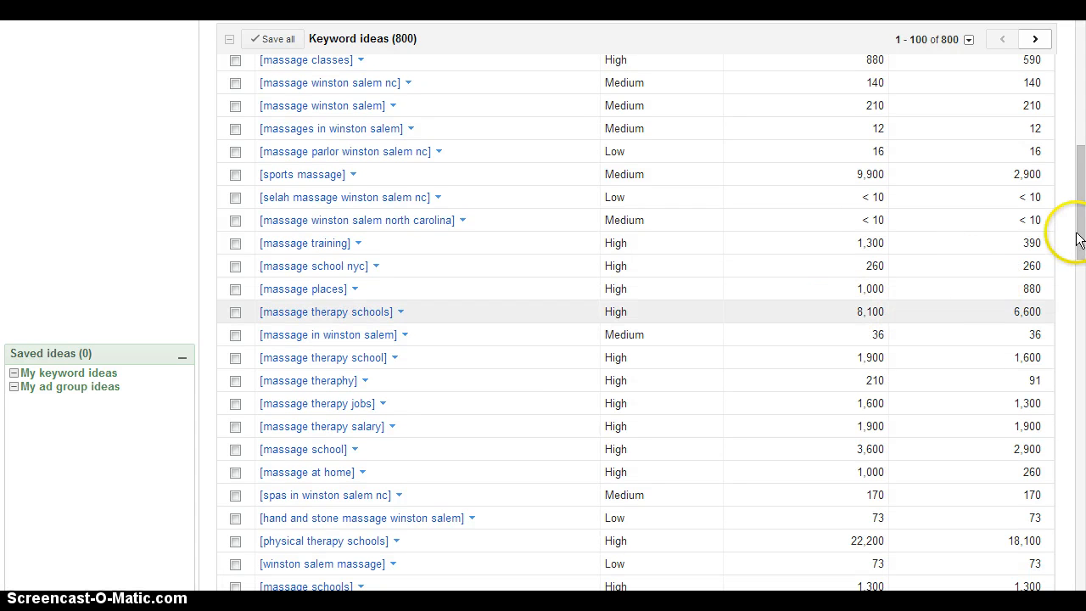
{"action": "left_click_drag", "start_coordinate": [1082, 173], "coordinate": [1082, 96]}
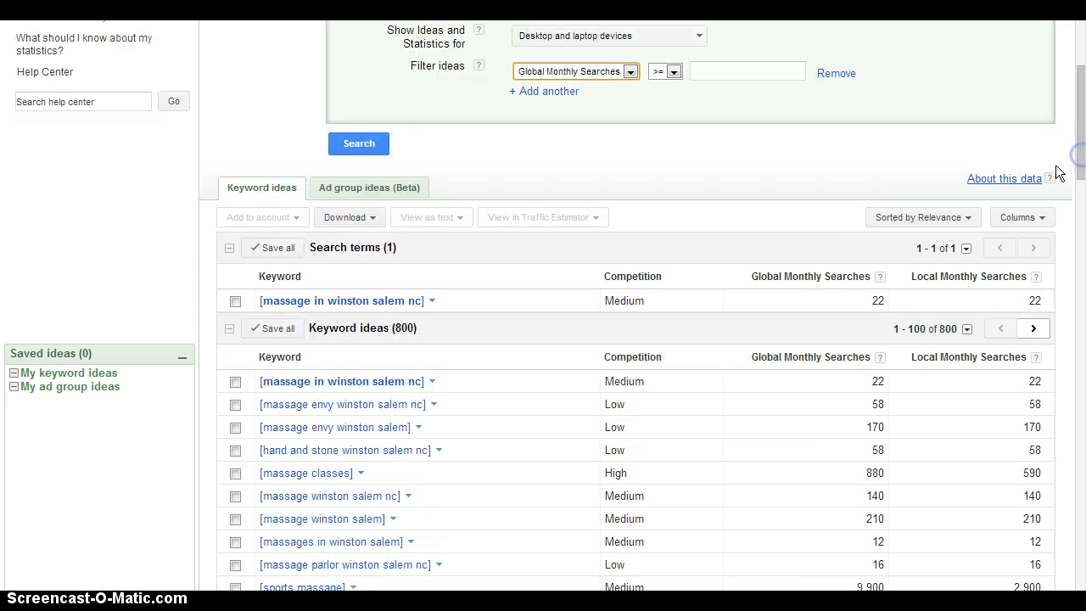
{"action": "left_click", "coordinate": [834, 283]}
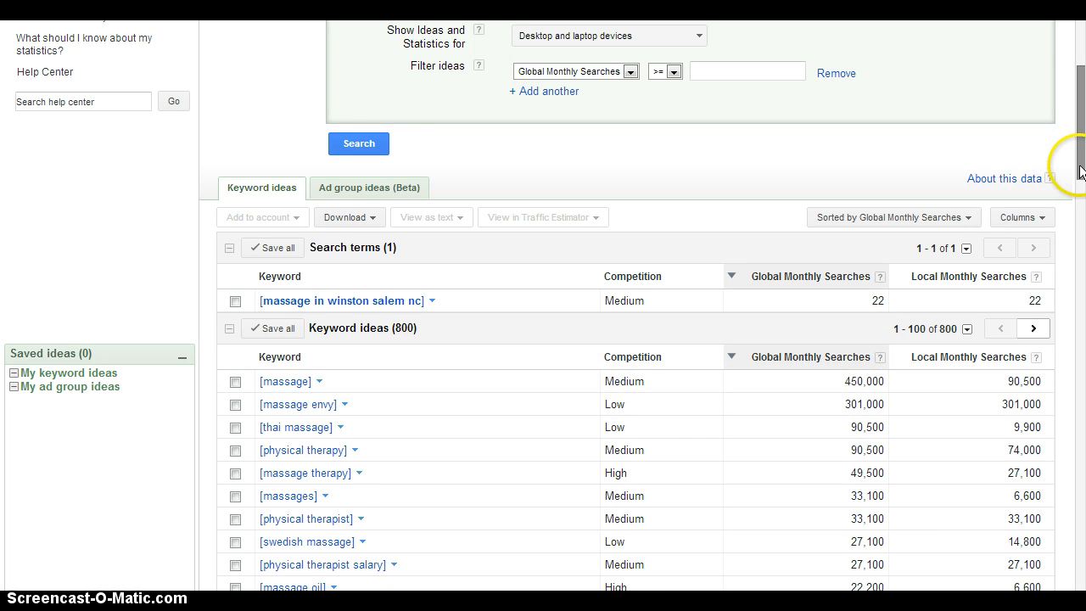
Step: Save the keyword ideas [physical therapy], [massages] and [physical therapist salary] from the results
{"action": "left_click_drag", "start_coordinate": [1080, 171], "coordinate": [1080, 188]}
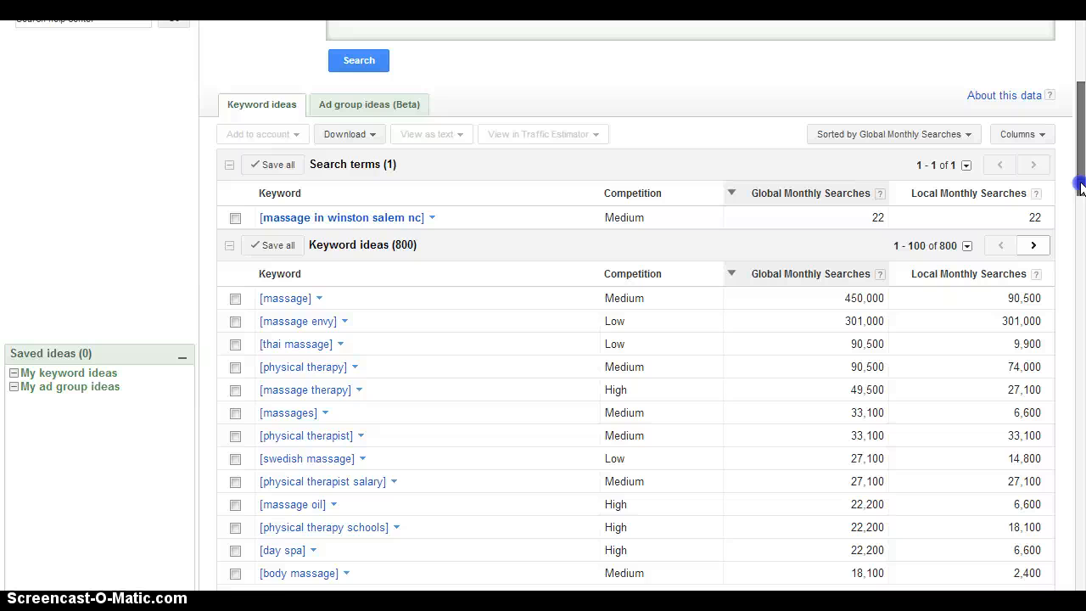
{"action": "left_click_drag", "start_coordinate": [1080, 186], "coordinate": [1081, 123]}
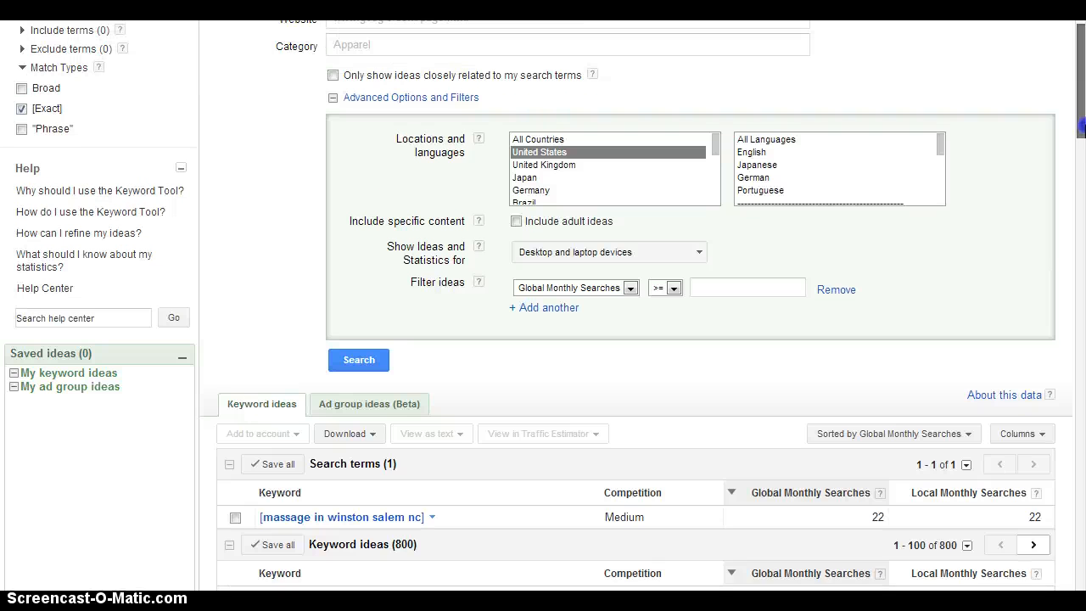
{"action": "left_click_drag", "start_coordinate": [1080, 126], "coordinate": [1081, 94]}
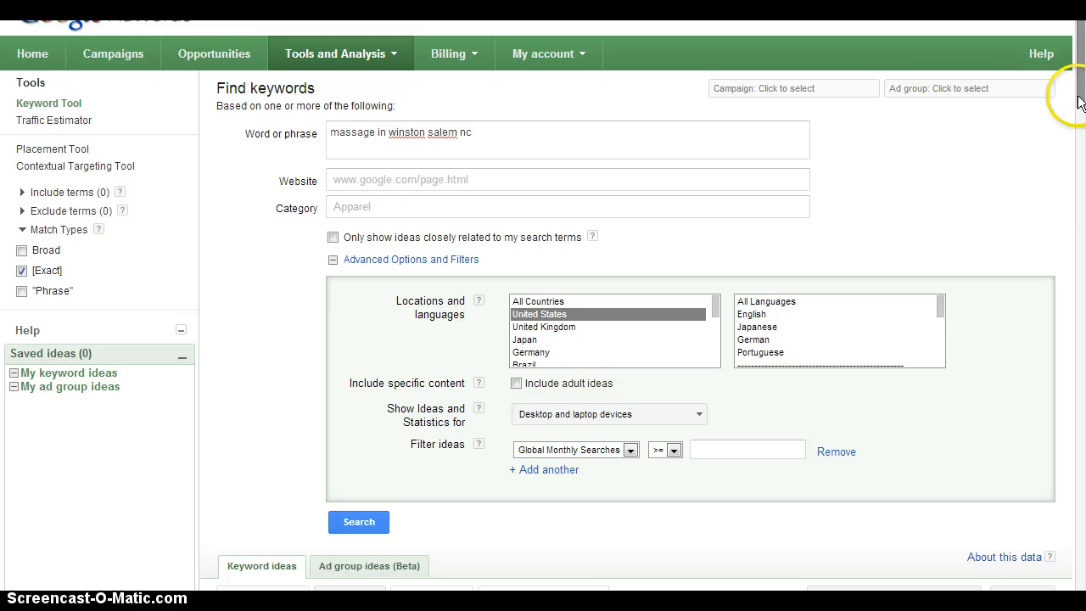
{"action": "left_click_drag", "start_coordinate": [1079, 93], "coordinate": [1081, 192]}
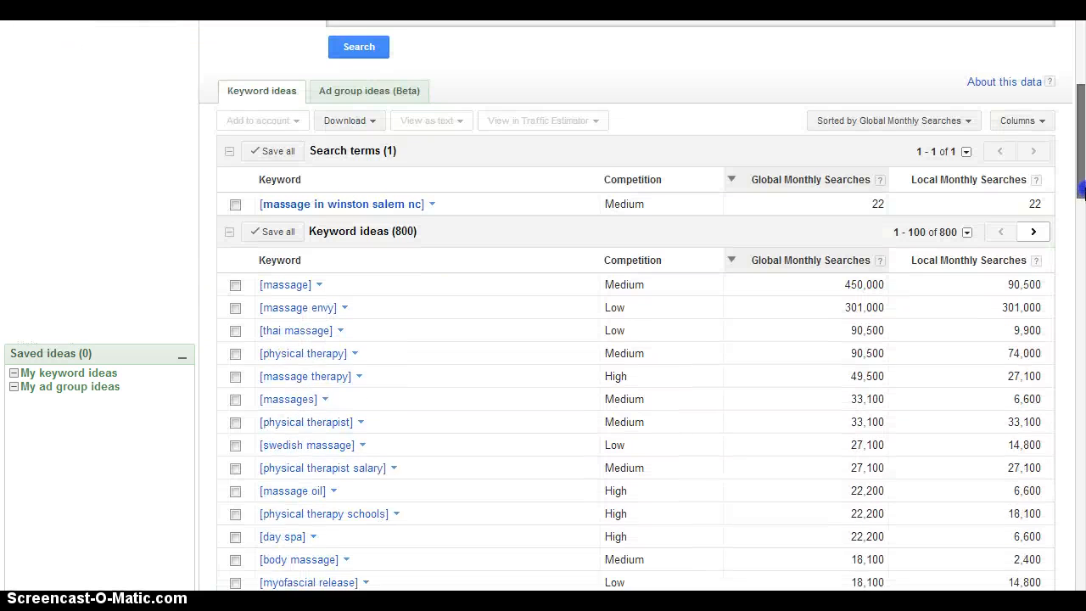
{"action": "left_click", "coordinate": [235, 348]}
{"action": "left_click", "coordinate": [235, 396]}
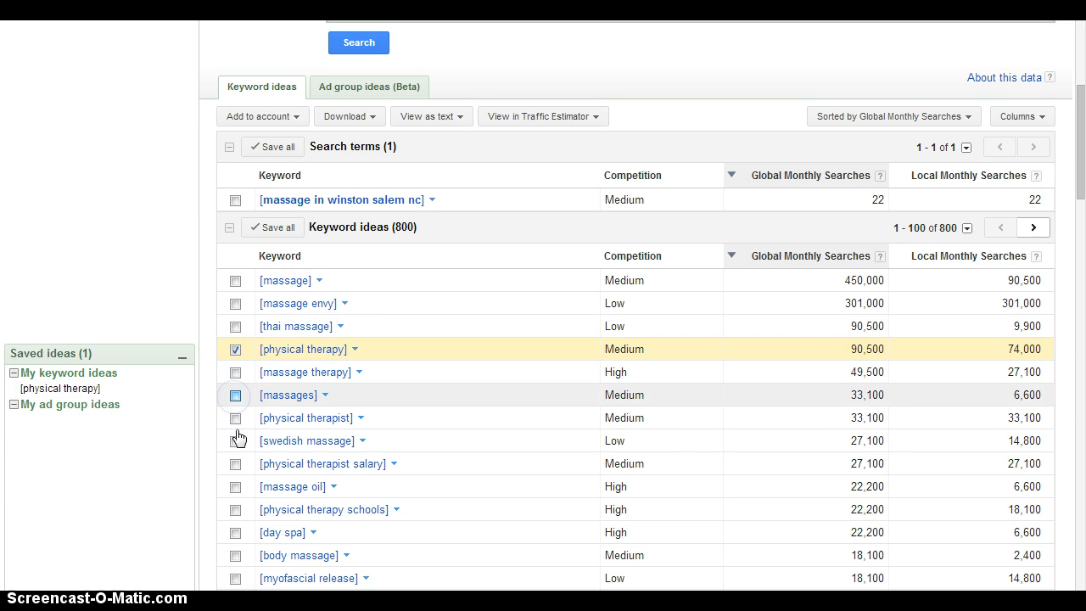
{"action": "left_click", "coordinate": [235, 463]}
{"action": "left_click", "coordinate": [236, 466]}
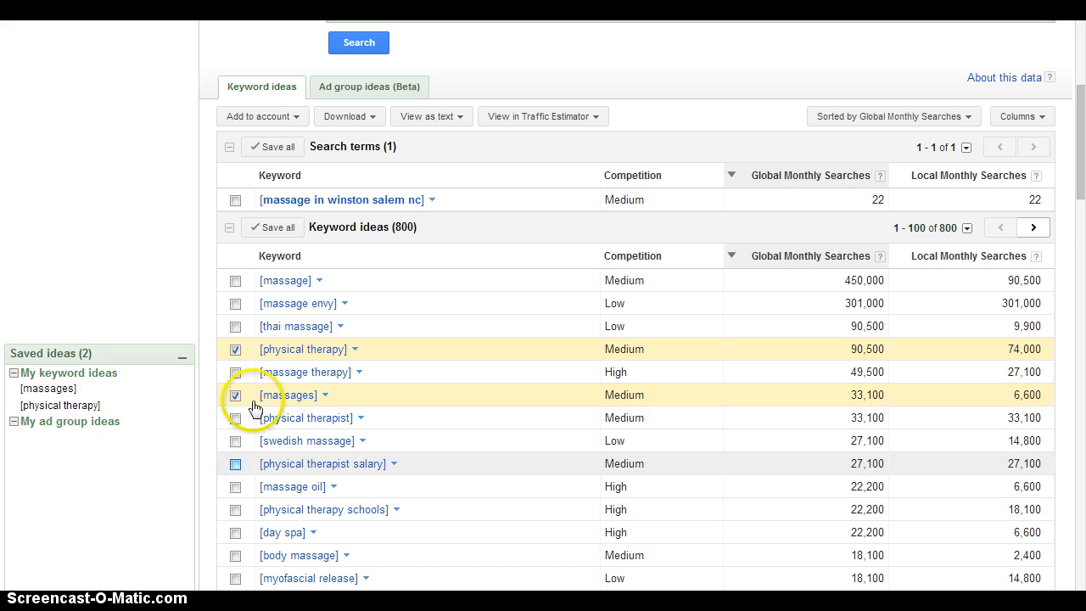
Step: Show the saved keyword ideas as plain text for copying to the clipboard
{"action": "left_click", "coordinate": [455, 117]}
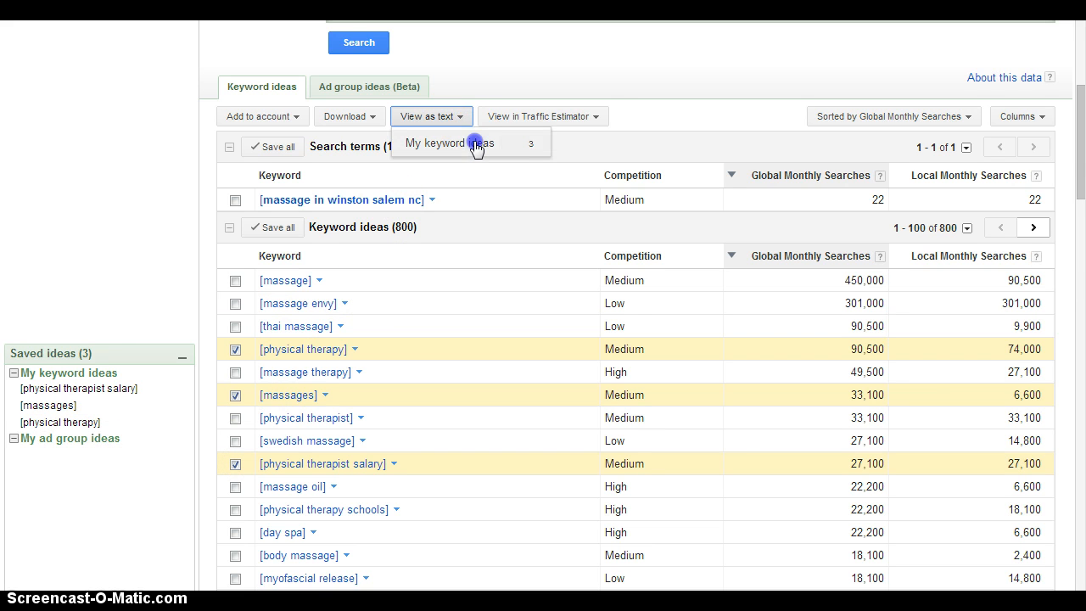
{"action": "left_click", "coordinate": [475, 144]}
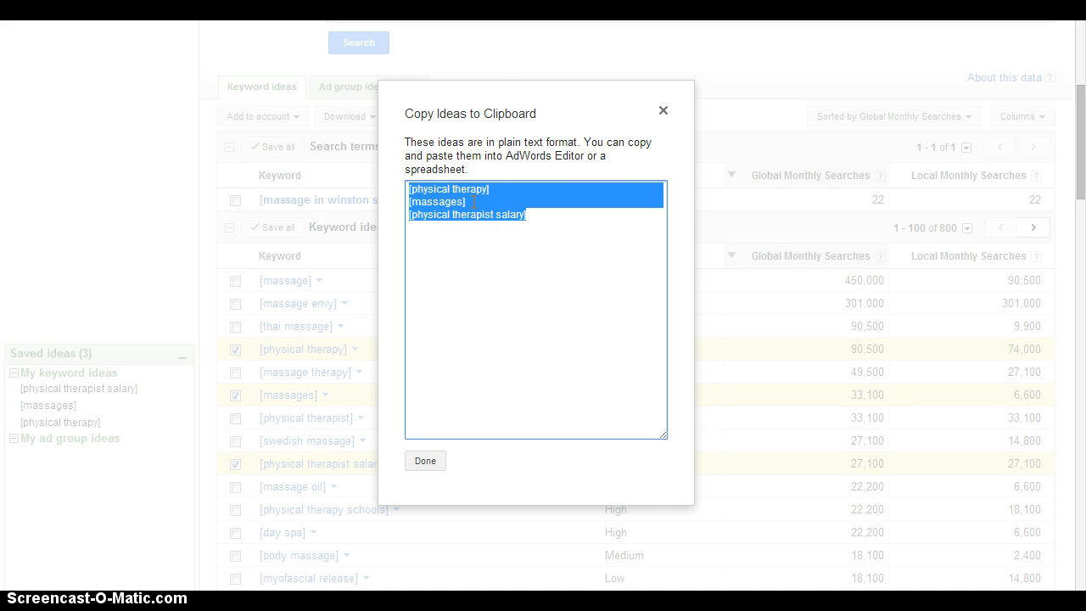
{"action": "left_click", "coordinate": [490, 109]}
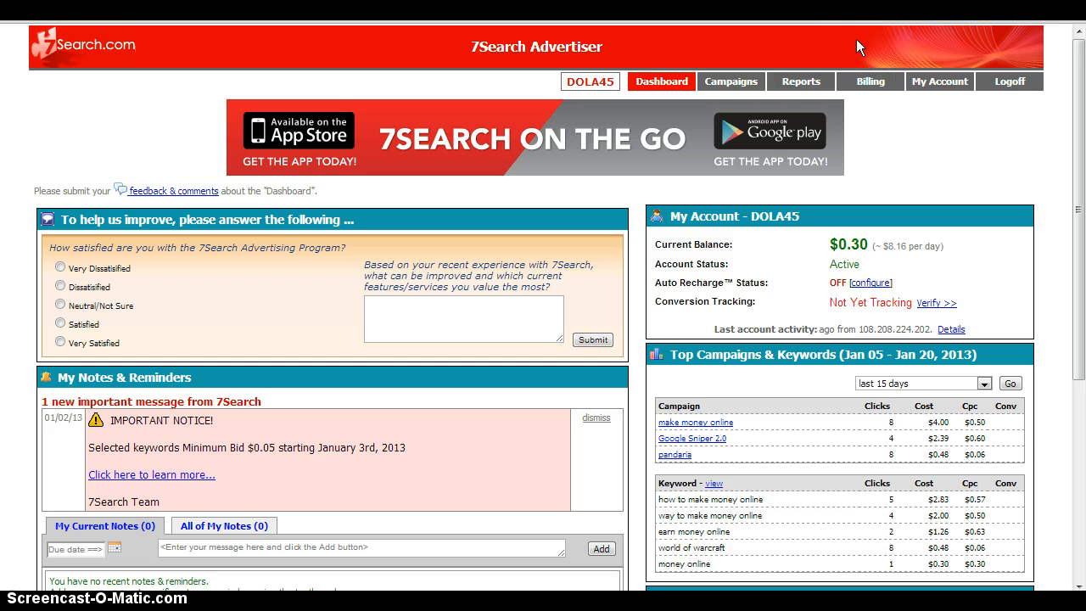
Step: Switch to the 7Search advertiser site and start a new campaign named "massage"
{"action": "left_click", "coordinate": [735, 83]}
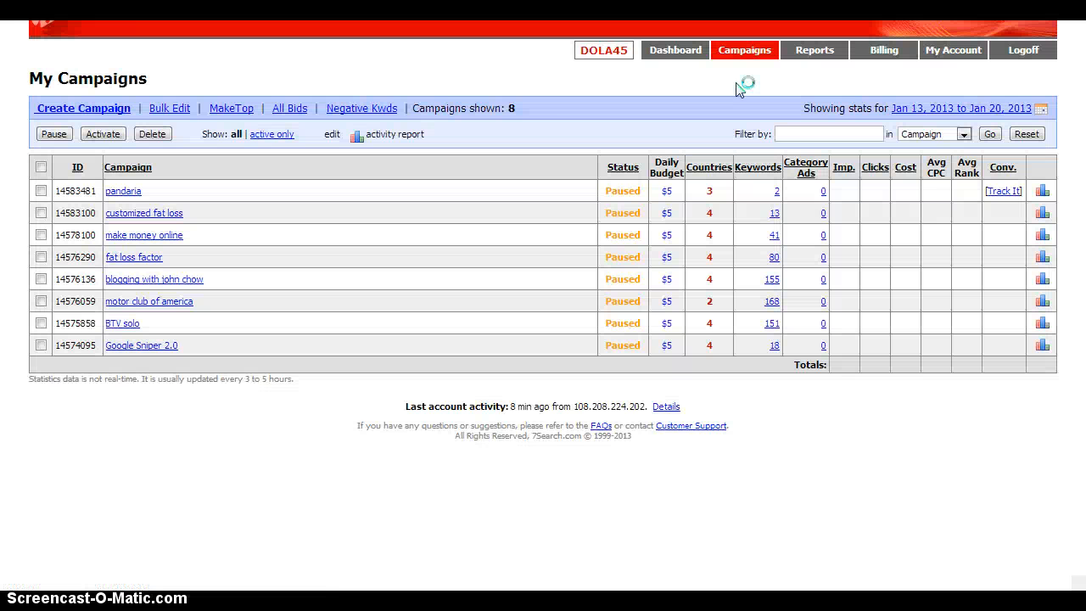
{"action": "left_click", "coordinate": [129, 111]}
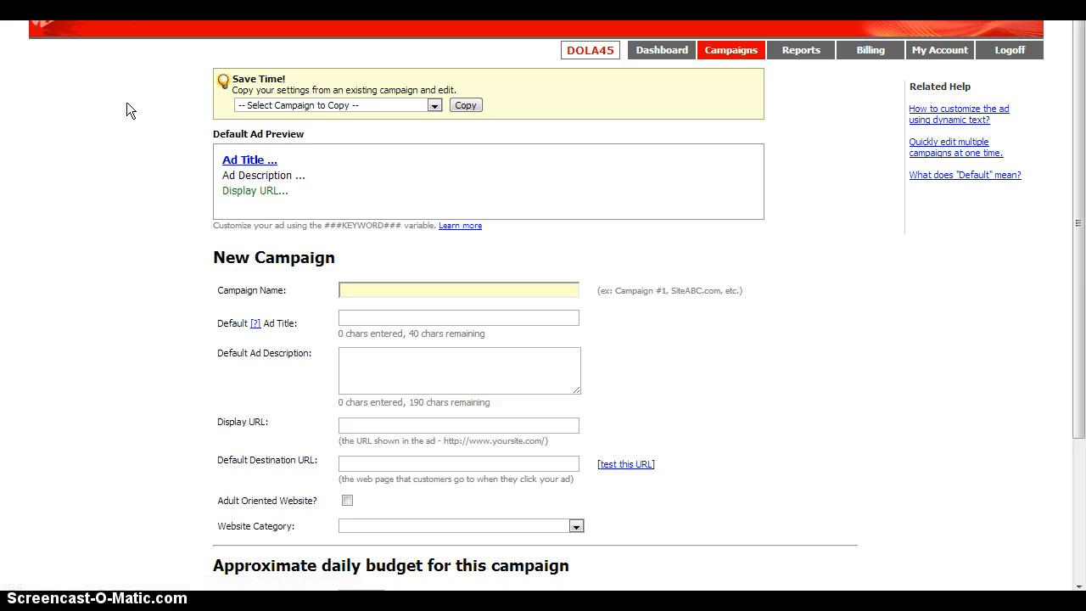
{"action": "left_click", "coordinate": [373, 288]}
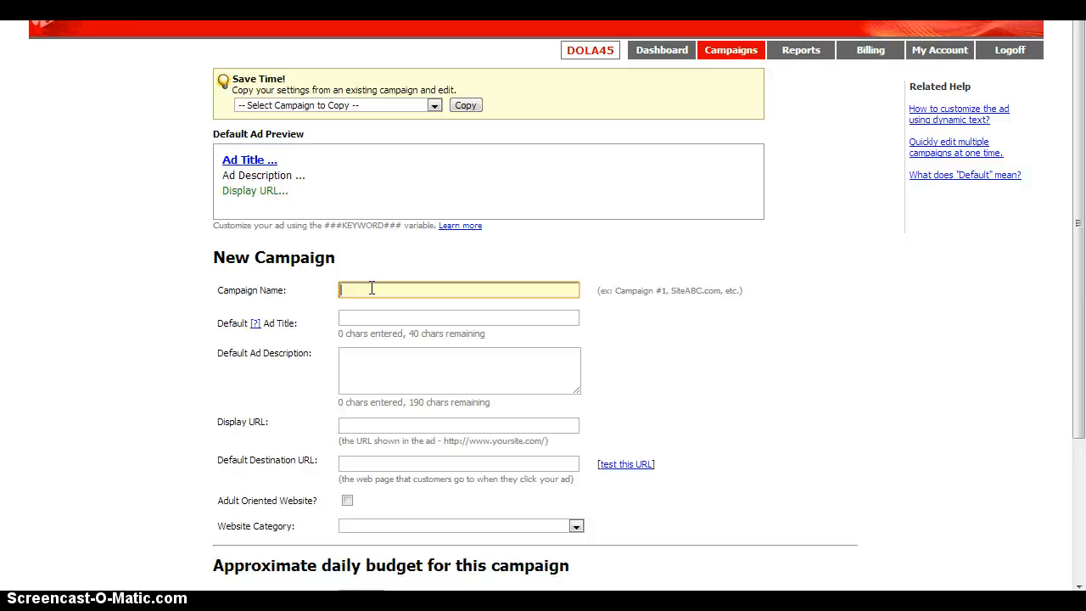
{"action": "type", "text": "ma"}
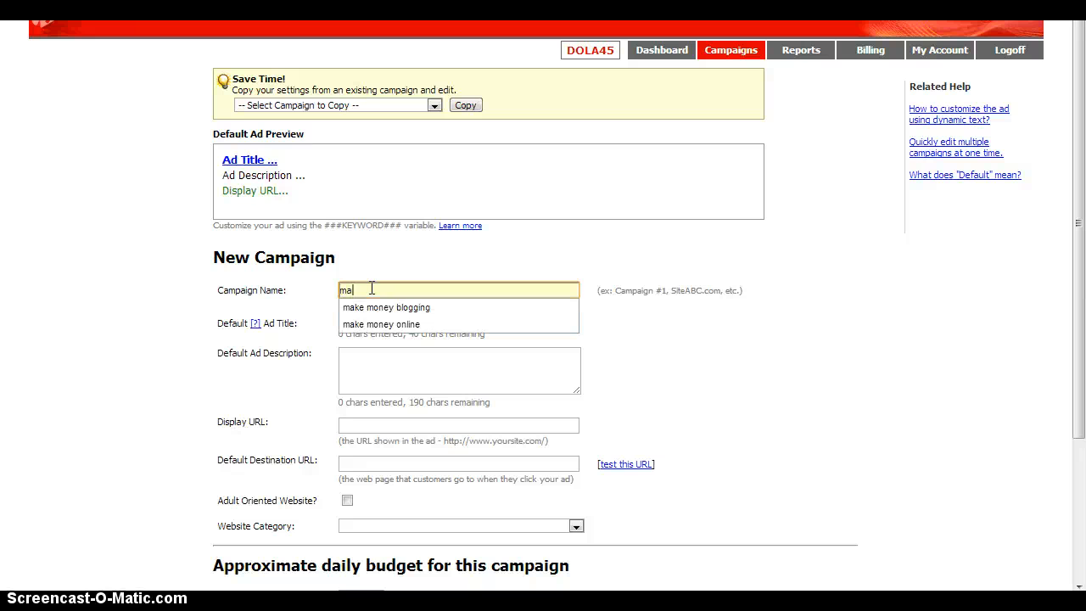
{"action": "type", "text": "ssaGe"}
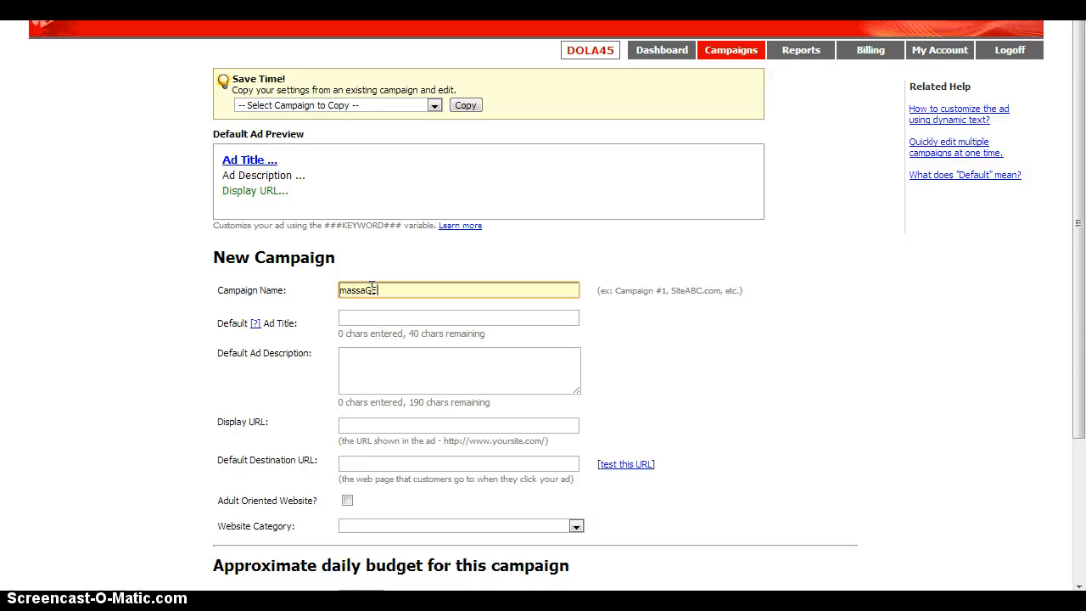
{"action": "key", "text": "BackSpace"}
{"action": "key", "text": "BackSpace"}
{"action": "type", "text": "ge"}
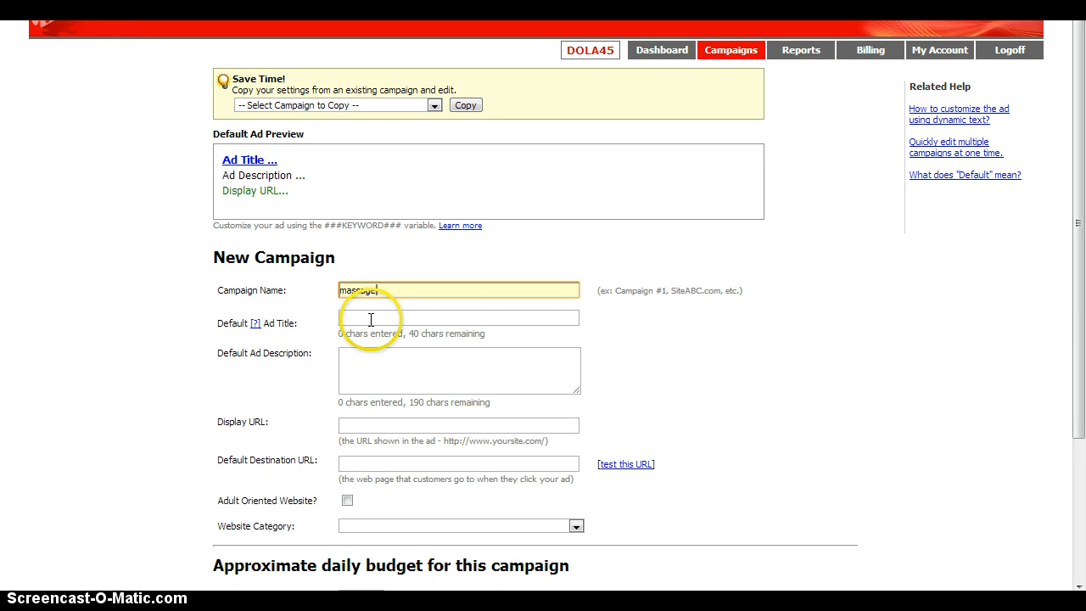
Step: Enter "Best Massage in Winston" as the new campaign's default ad title
{"action": "left_click", "coordinate": [371, 320]}
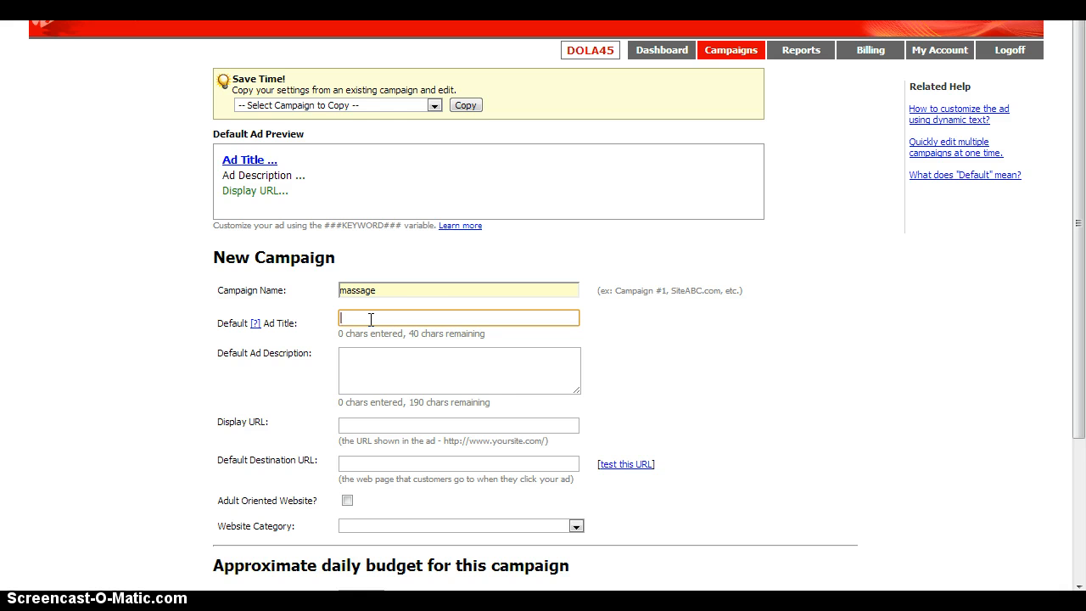
{"action": "type", "text": "Massa"}
{"action": "key", "text": "BackSpace"}
{"action": "key", "text": "BackSpace"}
{"action": "key", "text": "BackSpace"}
{"action": "key", "text": "BackSpace"}
{"action": "key", "text": "BackSpace"}
{"action": "type", "text": "Best Massage"}
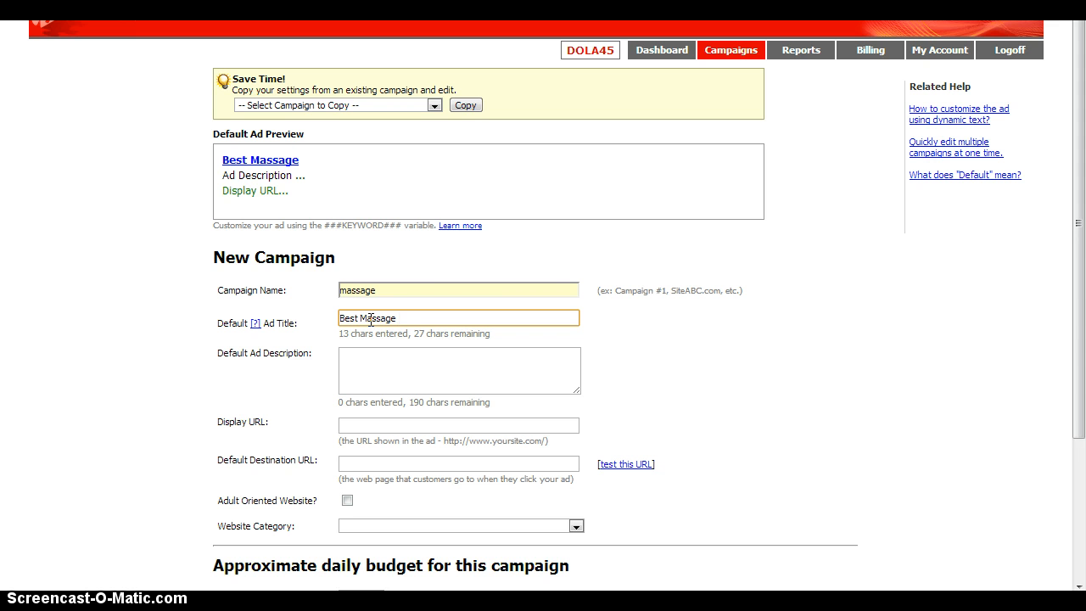
{"action": "type", "text": " in WQInsron"}
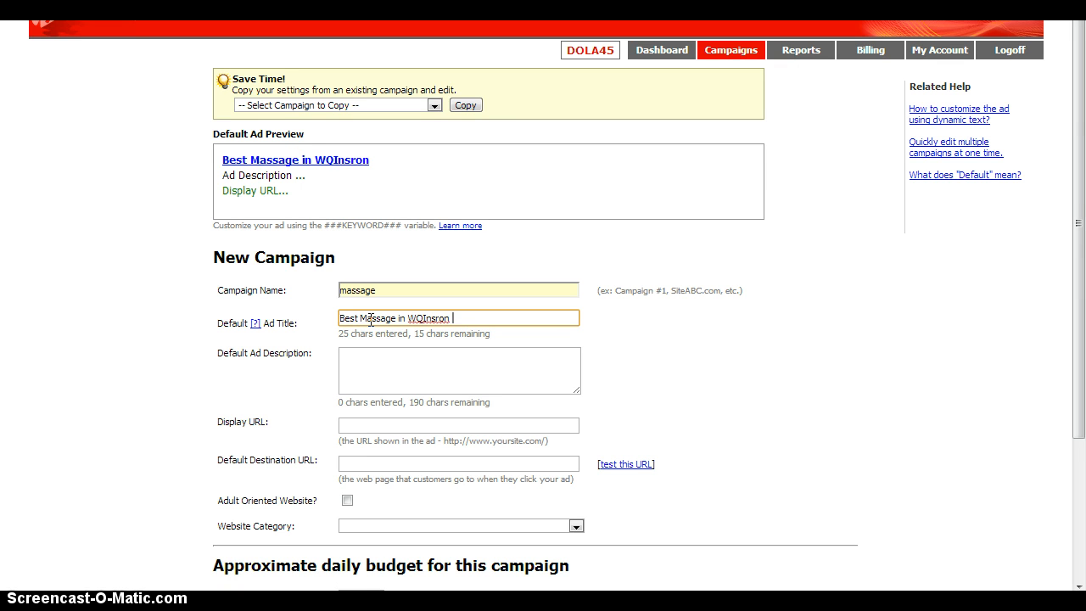
{"action": "key", "text": "BackSpace"}
{"action": "key", "text": "BackSpace"}
{"action": "key", "text": "BackSpace"}
{"action": "key", "text": "BackSpace"}
{"action": "key", "text": "BackSpace"}
{"action": "key", "text": "BackSpace"}
{"action": "type", "text": "insto"}
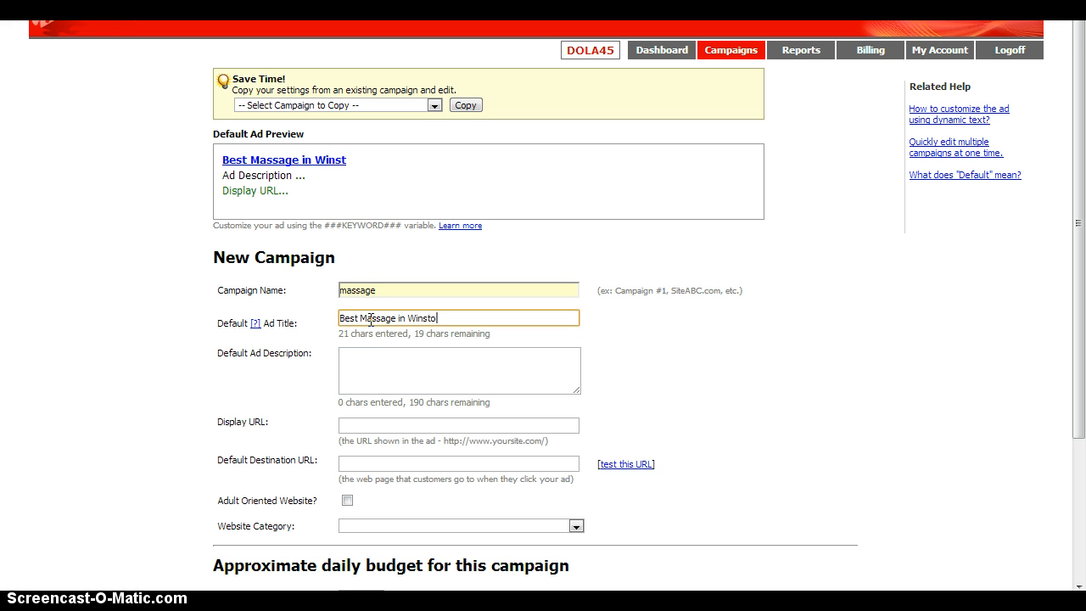
{"action": "type", "text": "n ASalem"}
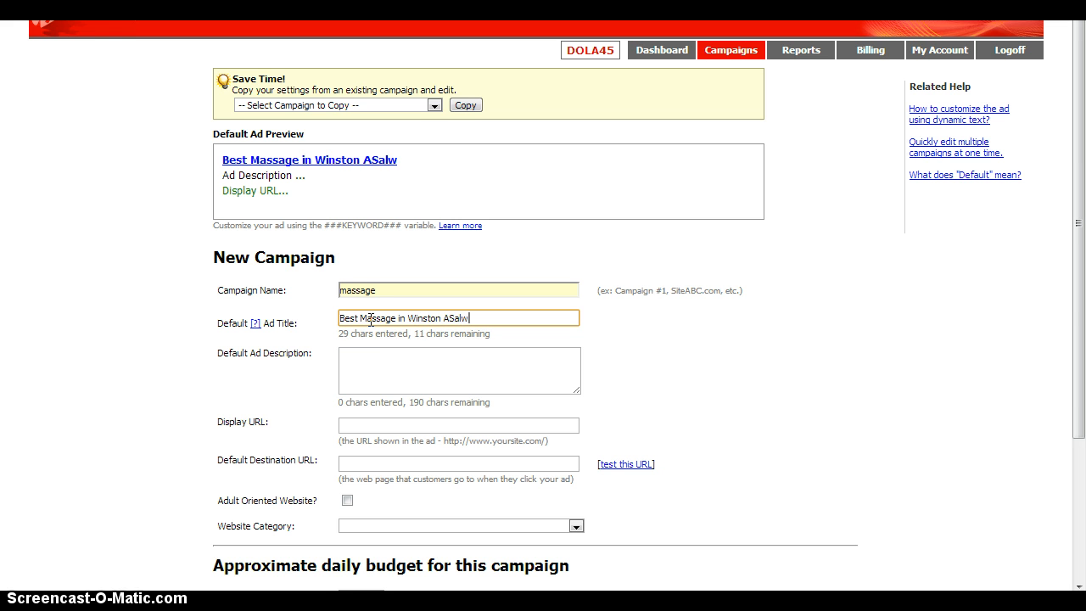
{"action": "key", "text": "BackSpace"}
{"action": "key", "text": "BackSpace"}
{"action": "key", "text": "BackSpace"}
{"action": "key", "text": "BackSpace"}
{"action": "key", "text": "BackSpace"}
{"action": "key", "text": "BackSpace"}
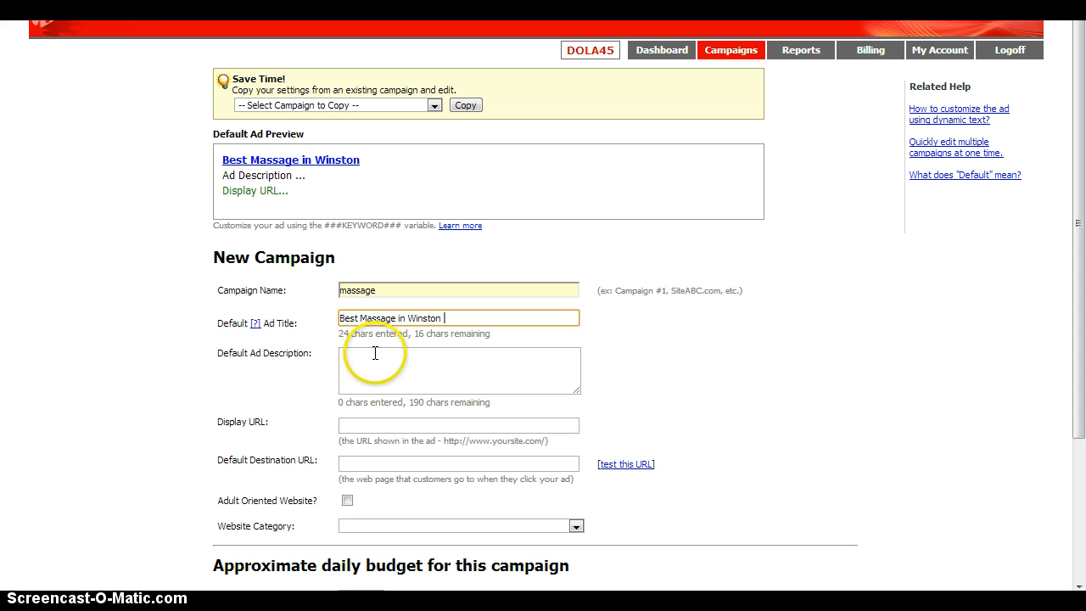
Step: Enter a default ad description beginning with "Best prices in town" and extend it with random filler text
{"action": "left_click", "coordinate": [375, 353]}
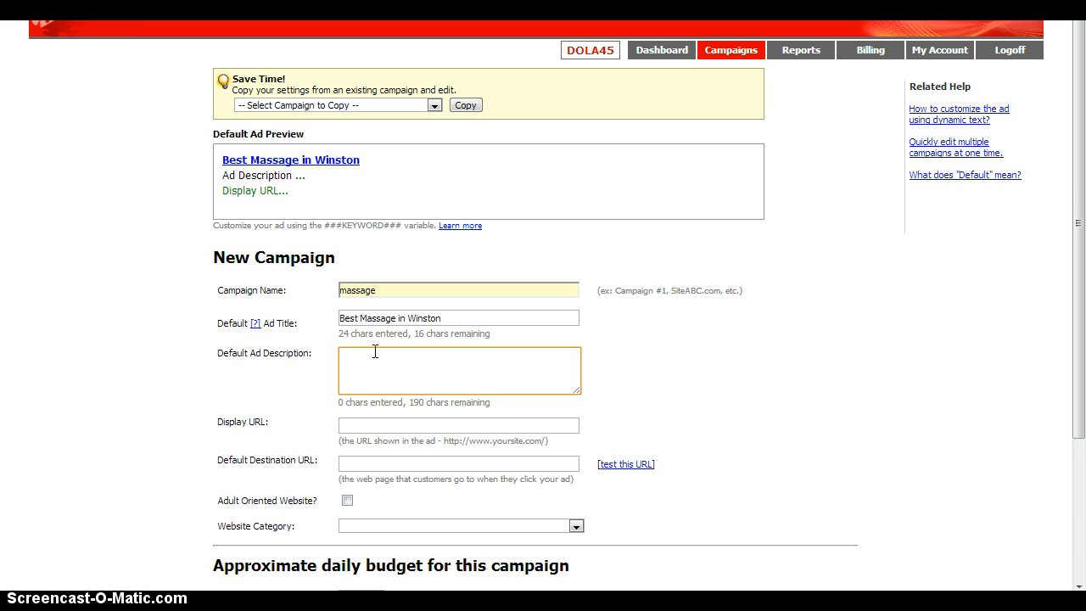
{"action": "type", "text": "Bes"}
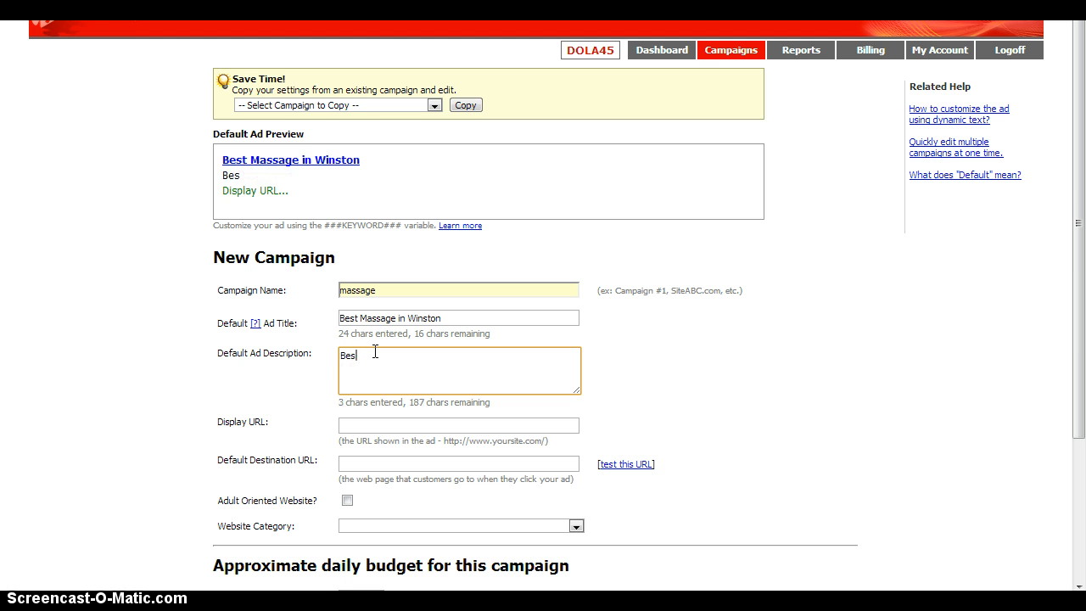
{"action": "type", "text": "t prices in town"}
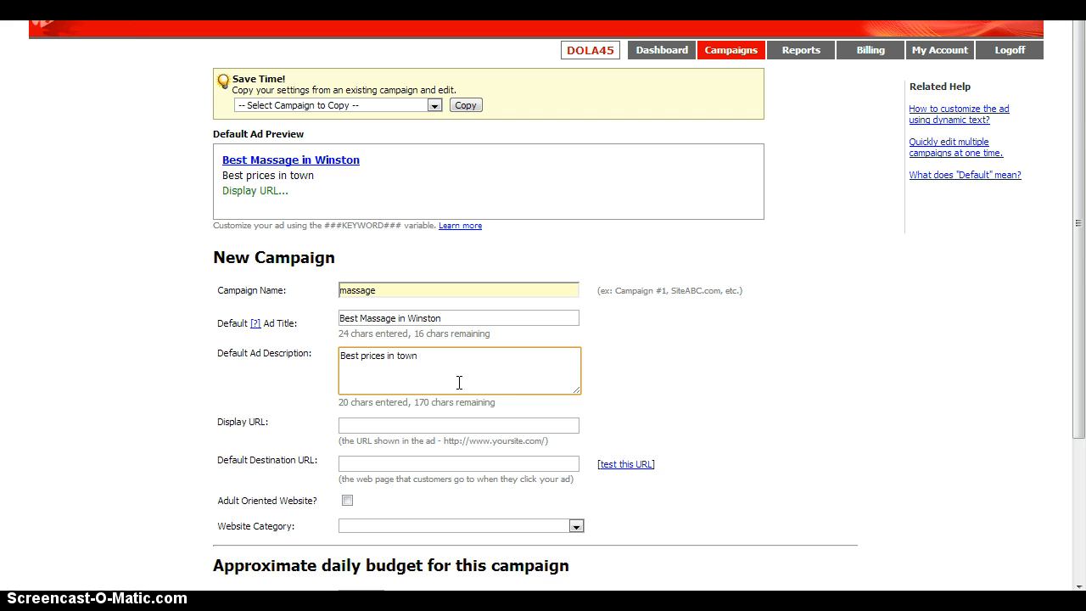
{"action": "type", "text": "djfkdsjflk;dsfk dsf  "}
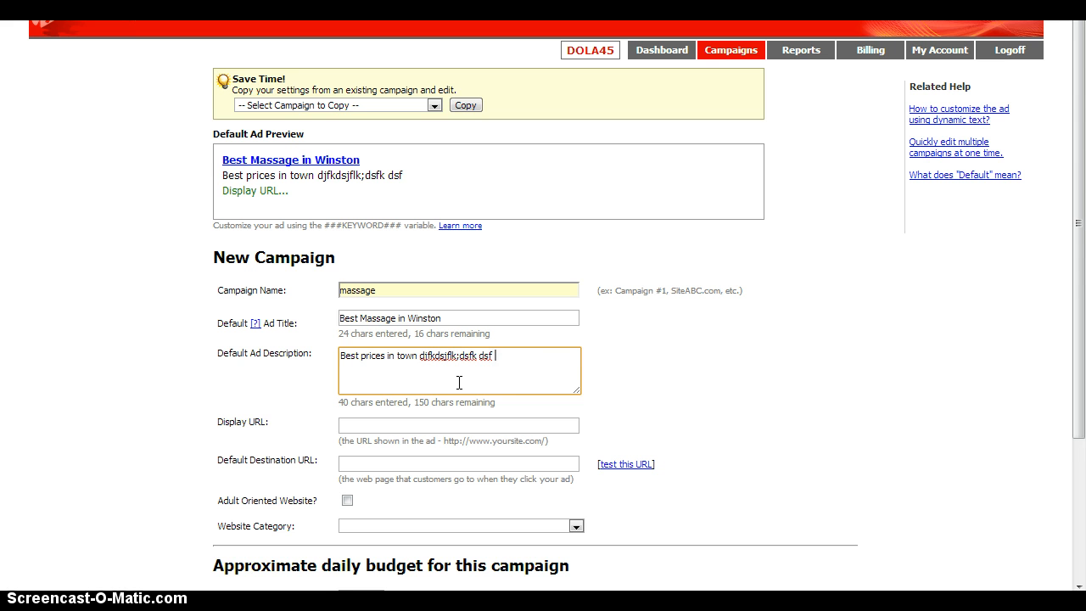
{"action": "type", "text": "jlkfdjslkfjs;lfjd;ljflkd fshgirohgj;a dfdsk"}
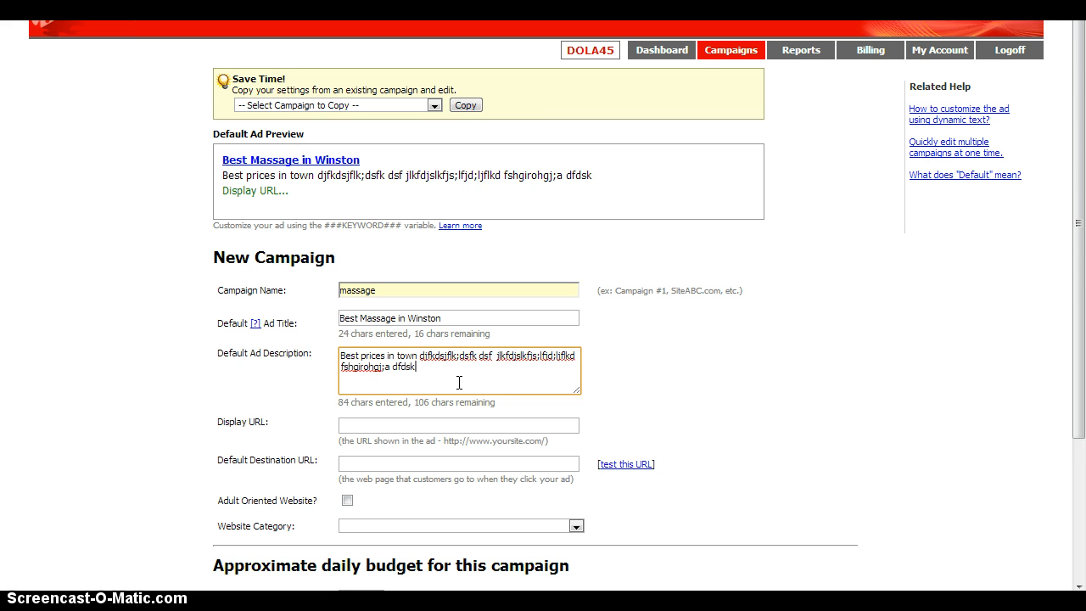
{"action": "type", "text": "fjdsjf jdfjkl;jfsjfk;lj jj "}
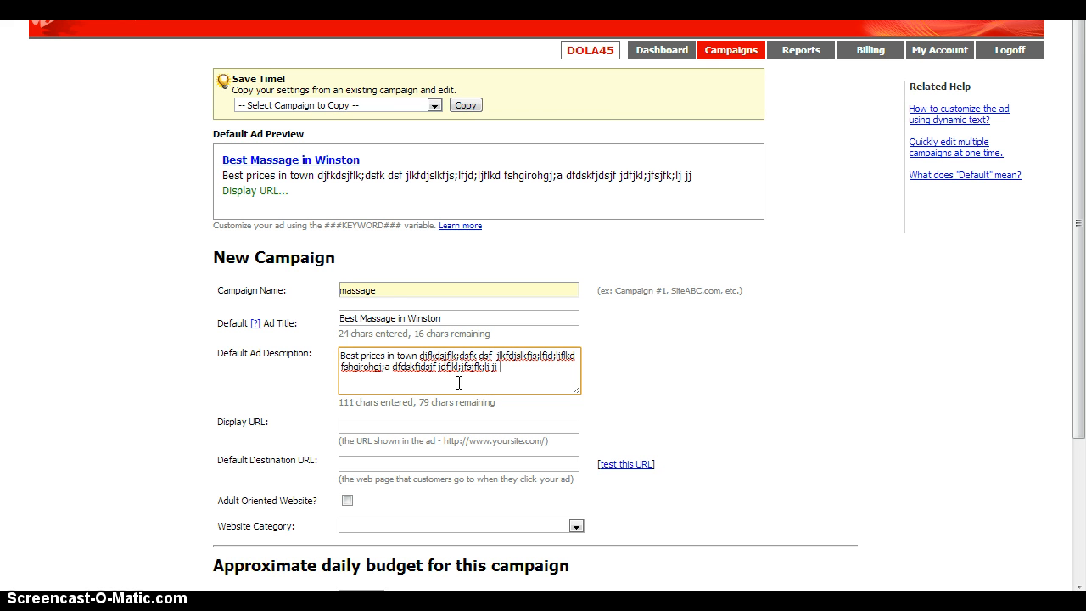
{"action": "type", "text": "jfj jfj;fjdsjf;"}
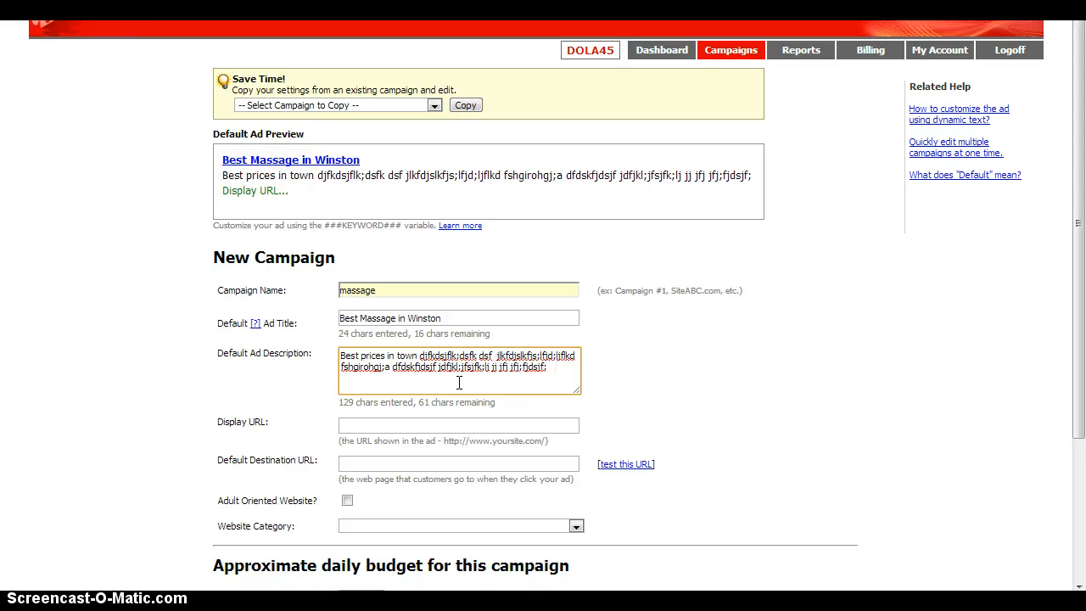
Step: Clear all text from the default ad description
{"action": "left_click", "coordinate": [459, 382]}
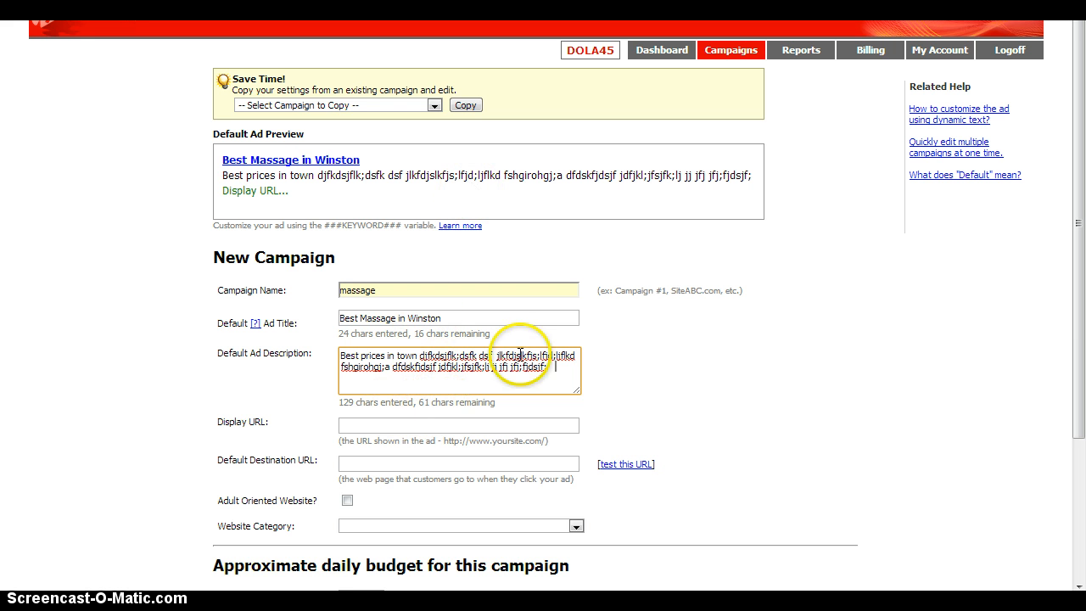
{"action": "left_click_drag", "start_coordinate": [553, 366], "coordinate": [330, 349]}
{"action": "key", "text": "BackSpace"}
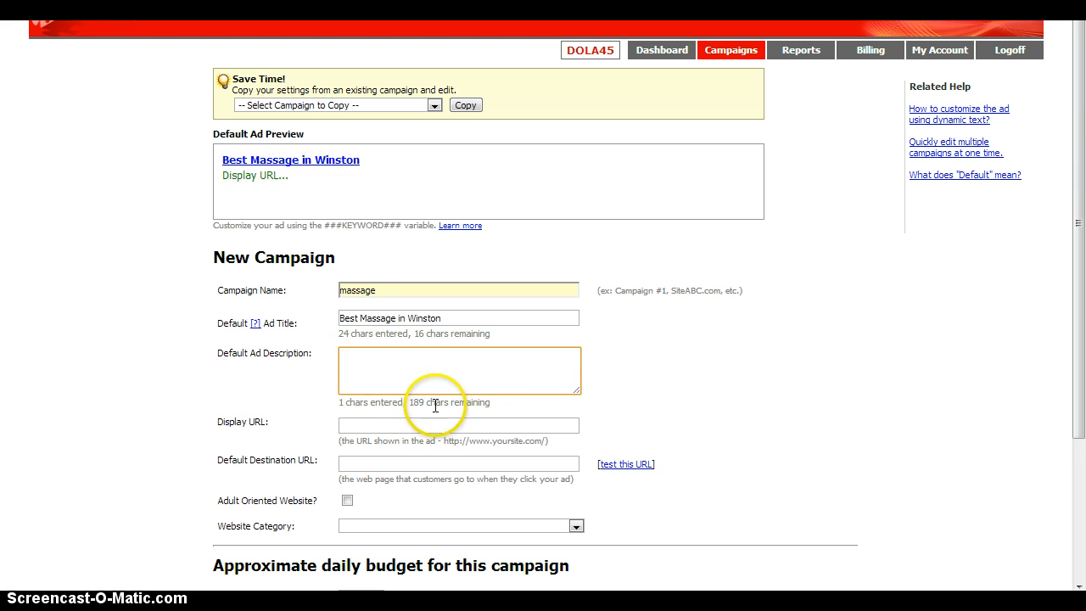
{"action": "left_click", "coordinate": [389, 365]}
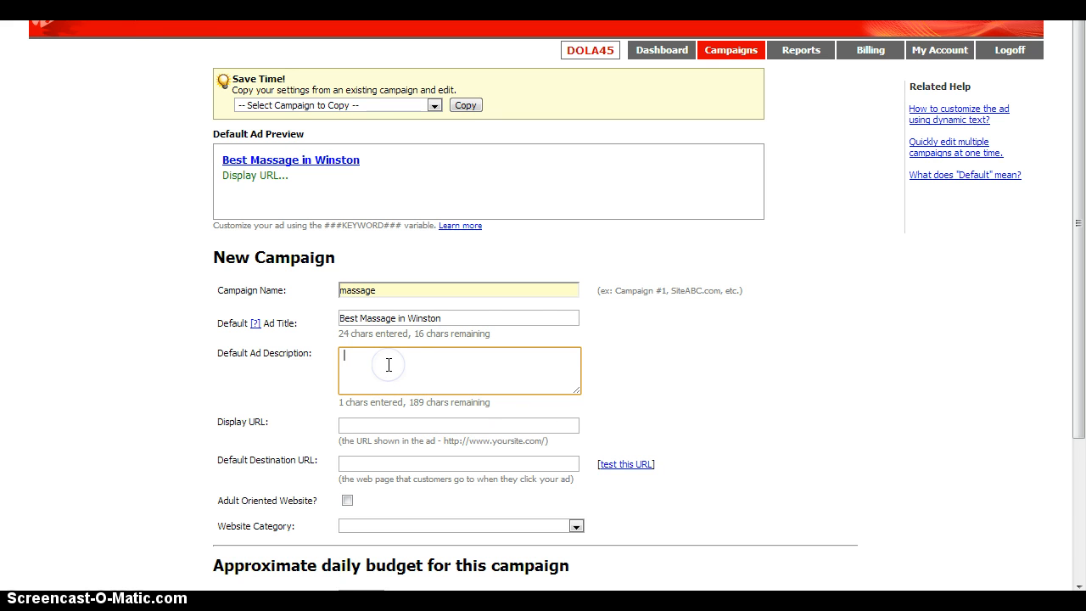
{"action": "key", "text": "BackSpace"}
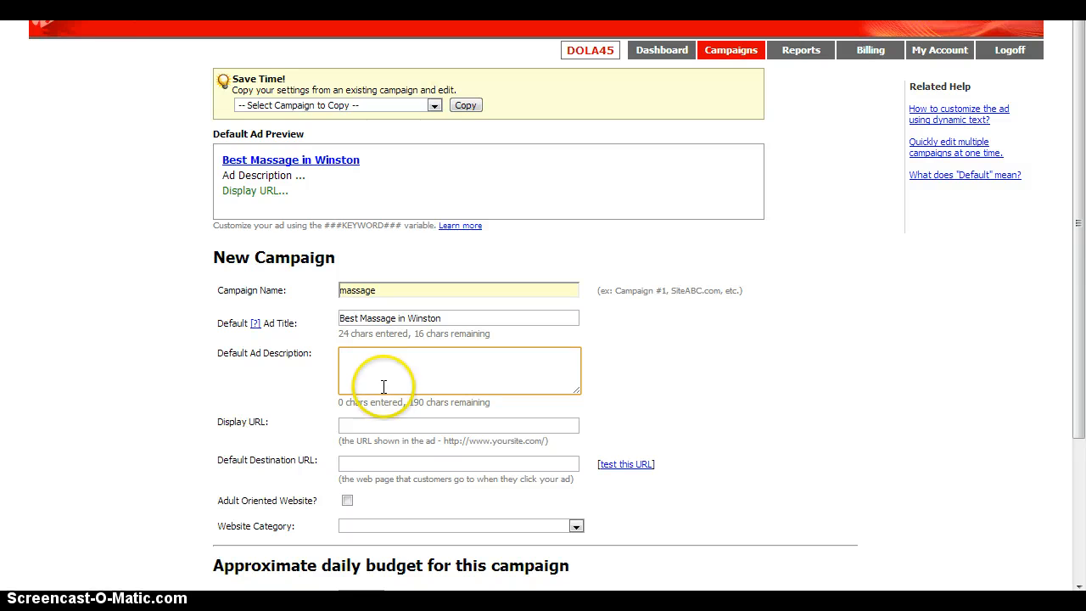
Step: Set the new campaign's display URL to "bestmad.com"
{"action": "left_click", "coordinate": [370, 425]}
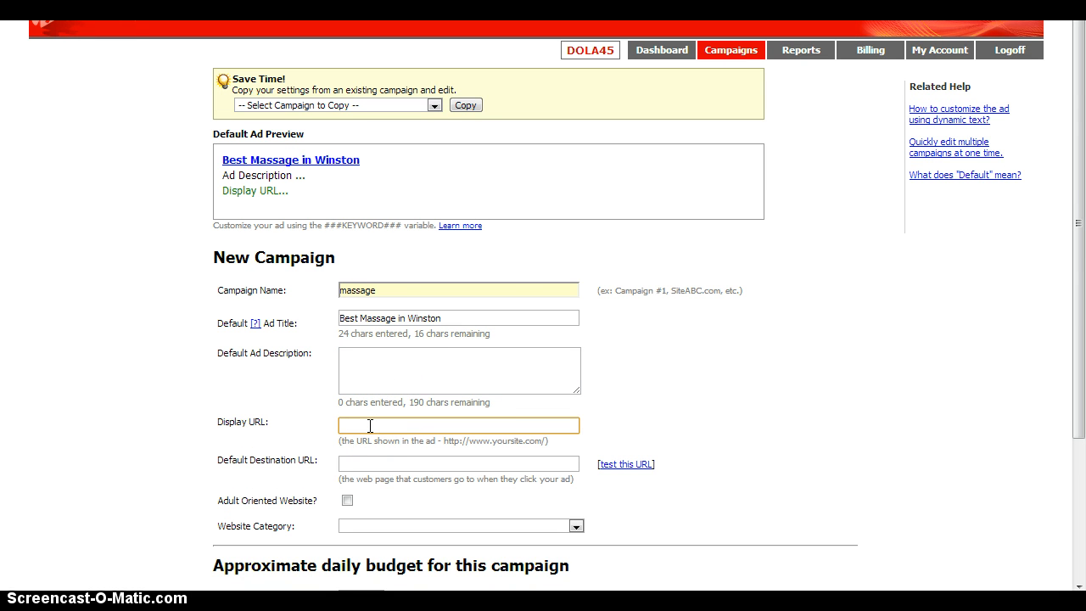
{"action": "type", "text": "bestmad"}
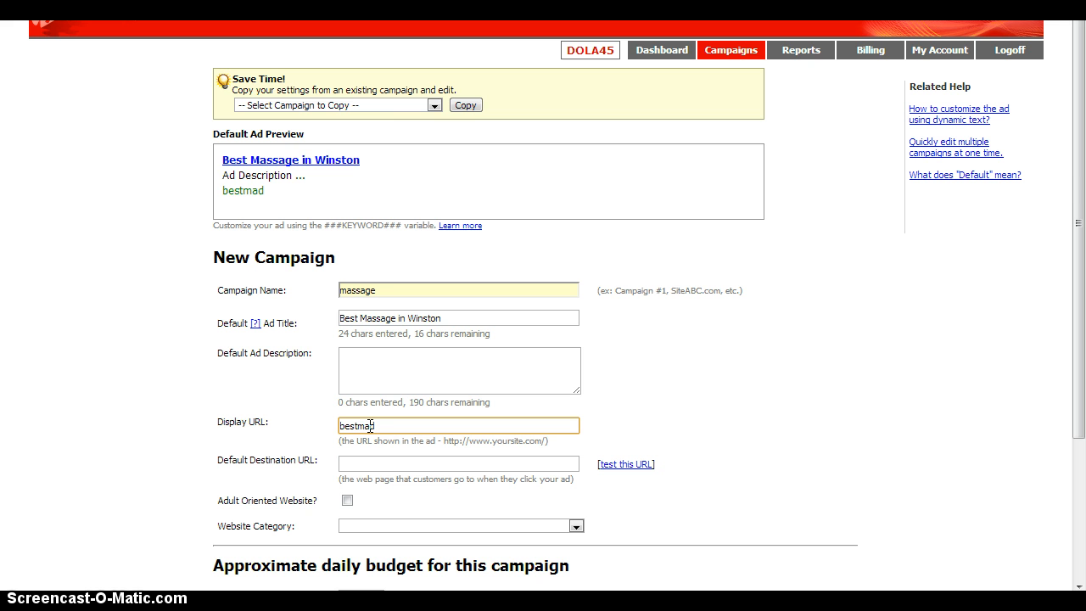
{"action": "left_click", "coordinate": [265, 189]}
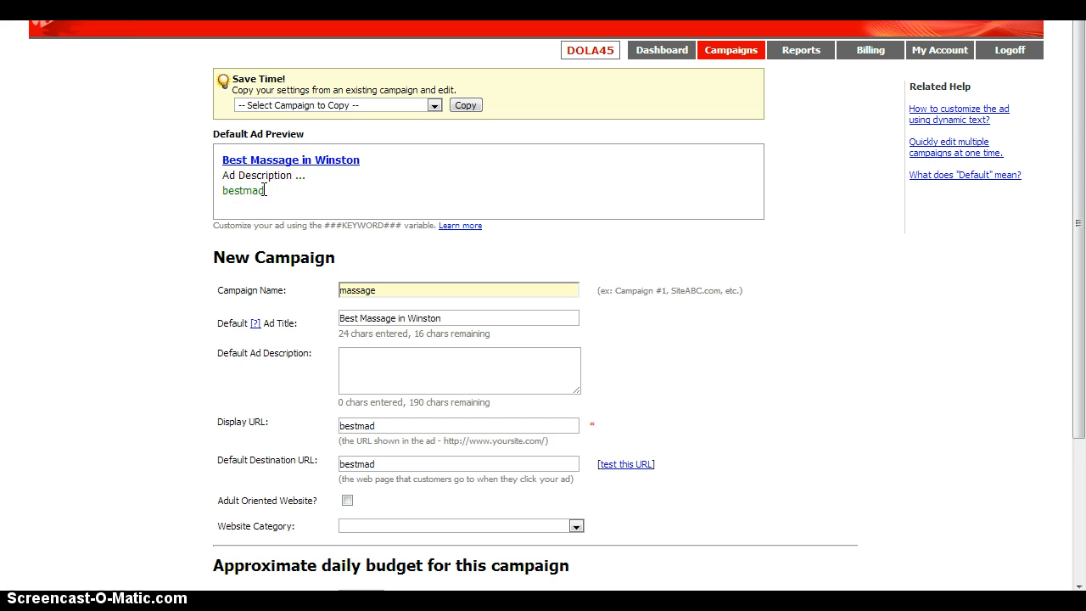
{"action": "left_click", "coordinate": [384, 418]}
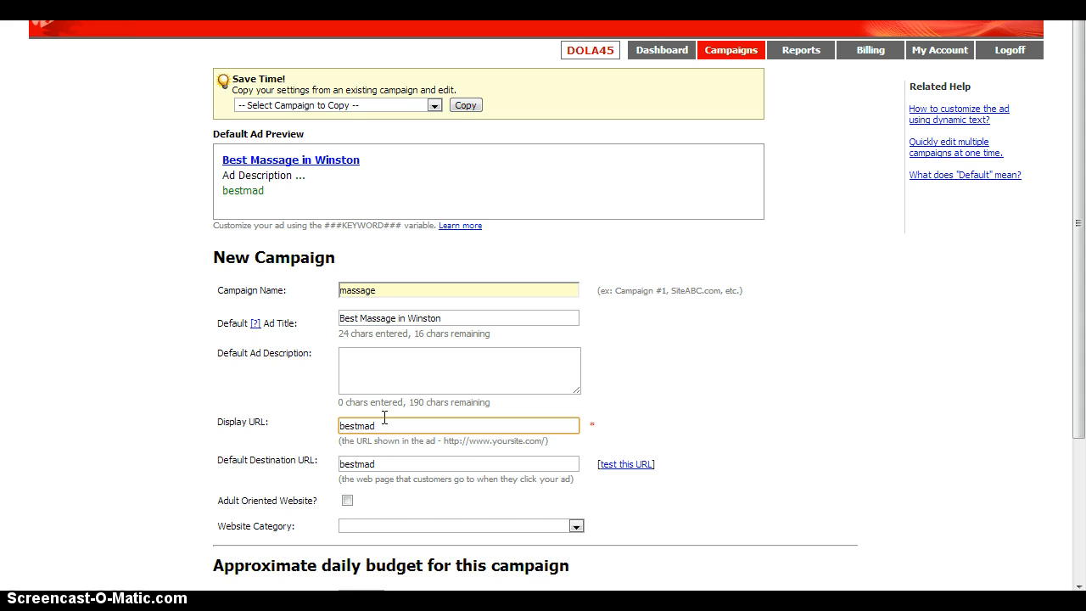
{"action": "type", "text": ".com"}
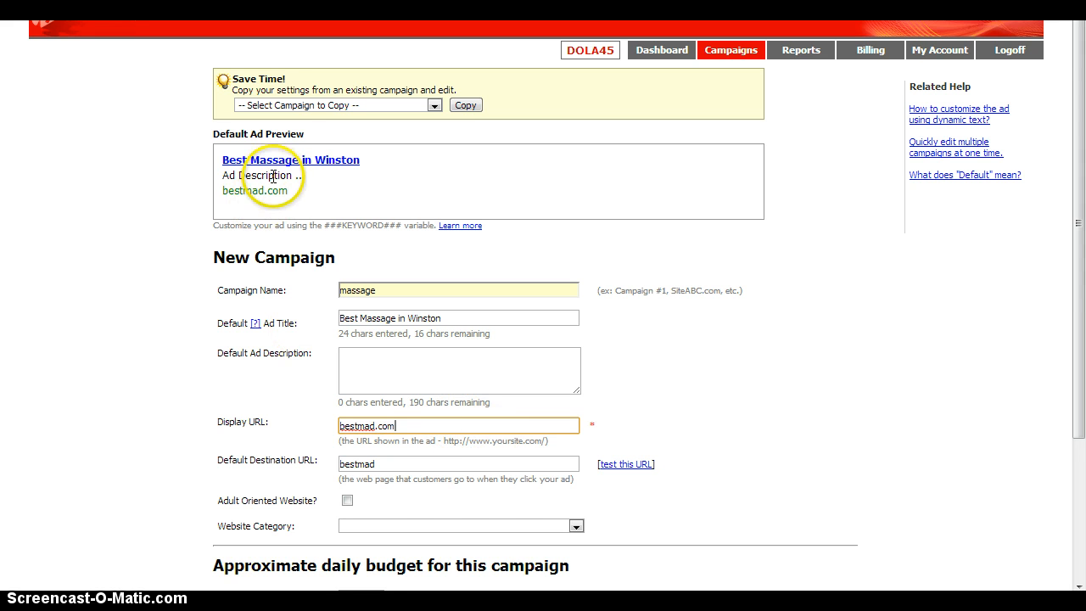
{"action": "left_click", "coordinate": [394, 464]}
{"action": "left_click_drag", "start_coordinate": [394, 464], "coordinate": [235, 484]}
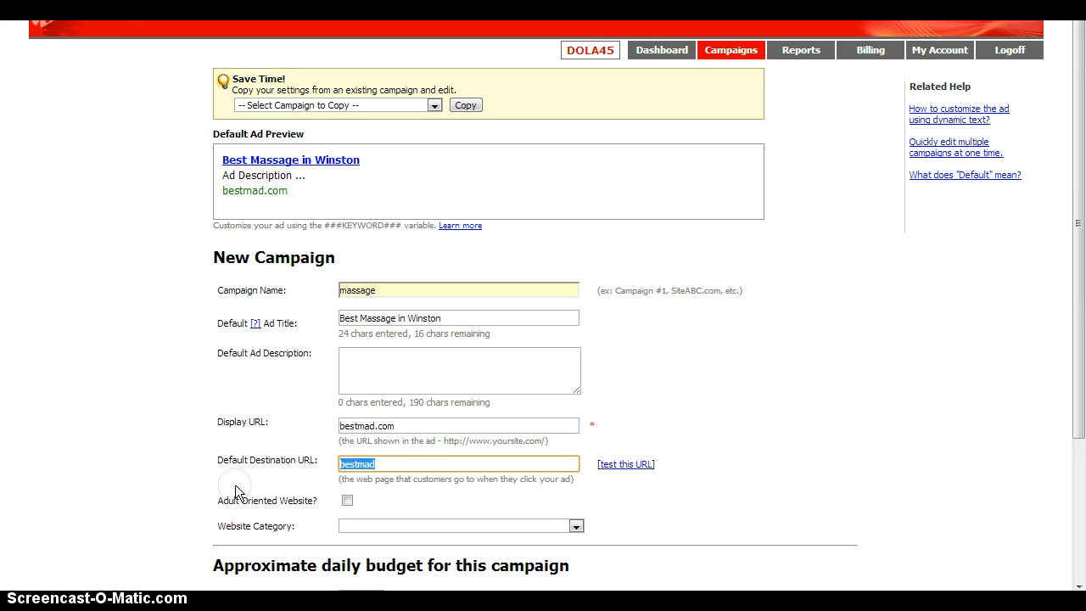
{"action": "left_click_drag", "start_coordinate": [399, 426], "coordinate": [314, 442]}
{"action": "left_click", "coordinate": [394, 438]}
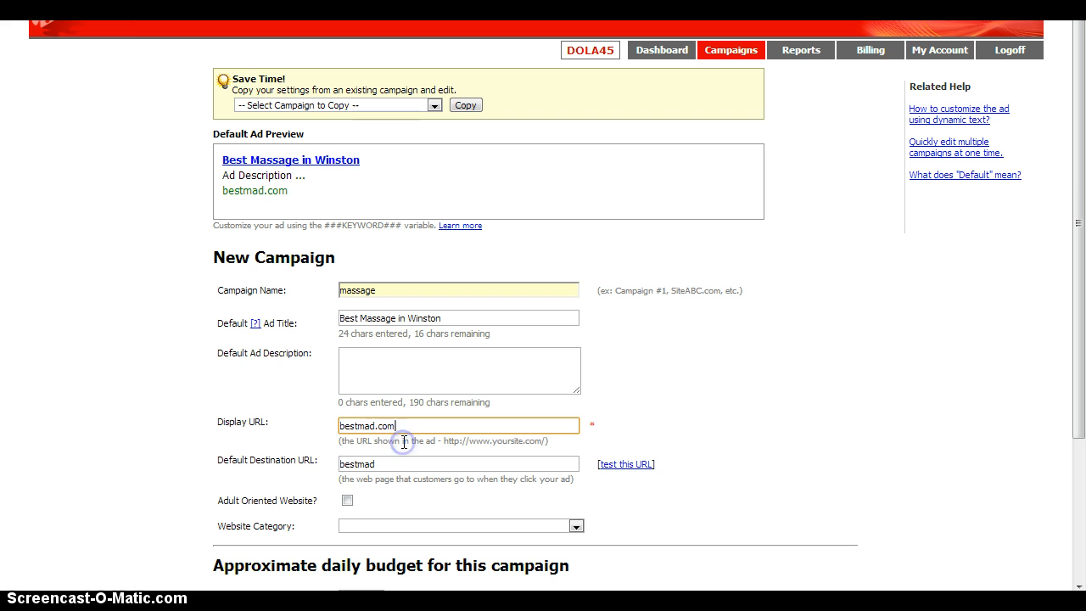
{"action": "left_click", "coordinate": [387, 469]}
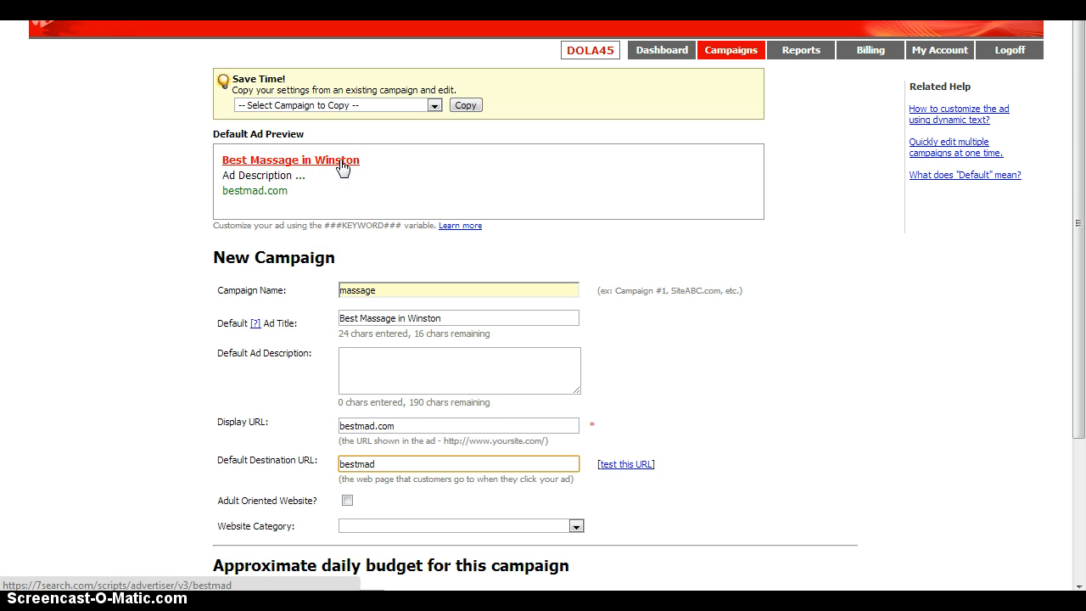
{"action": "double_click", "coordinate": [386, 464]}
{"action": "left_click_drag", "start_coordinate": [353, 464], "coordinate": [338, 467]}
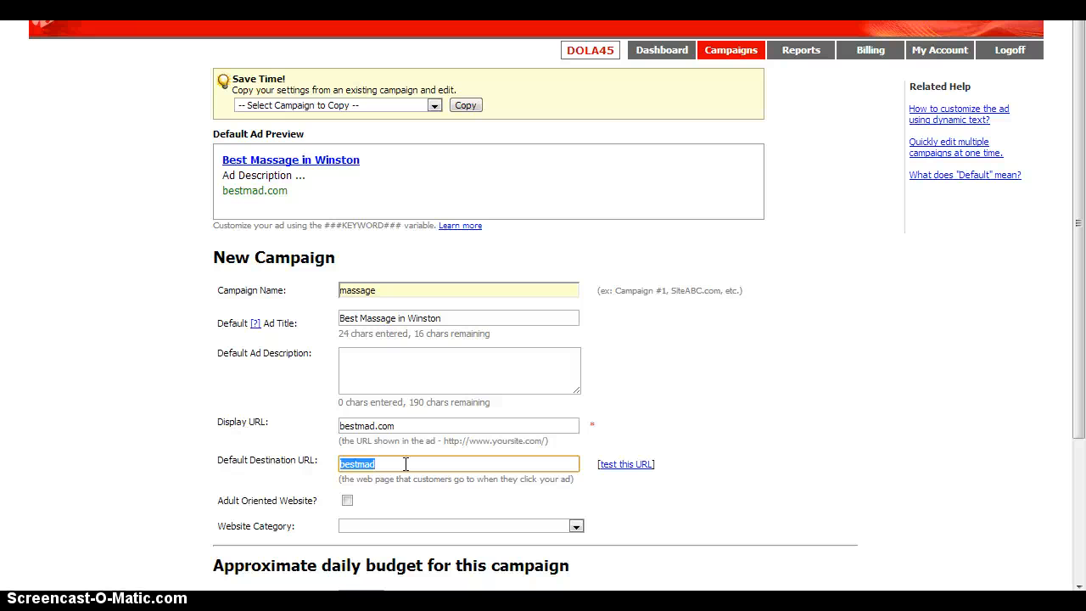
{"action": "left_click", "coordinate": [406, 464]}
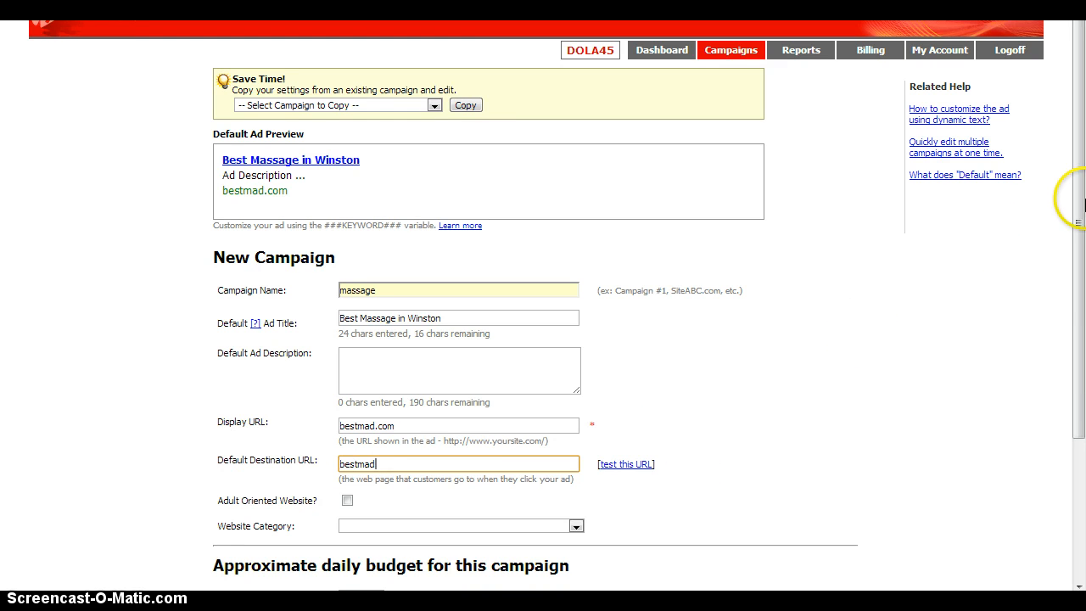
Step: Look through the available website categories for the campaign, leaving the category blank
{"action": "left_click_drag", "start_coordinate": [1079, 222], "coordinate": [1082, 359]}
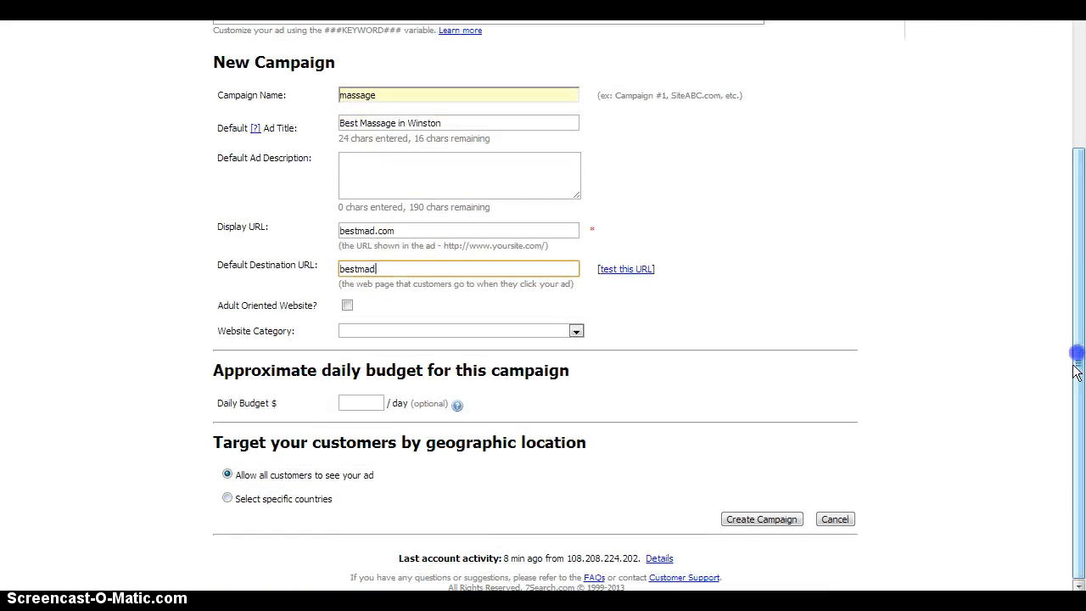
{"action": "left_click", "coordinate": [576, 331]}
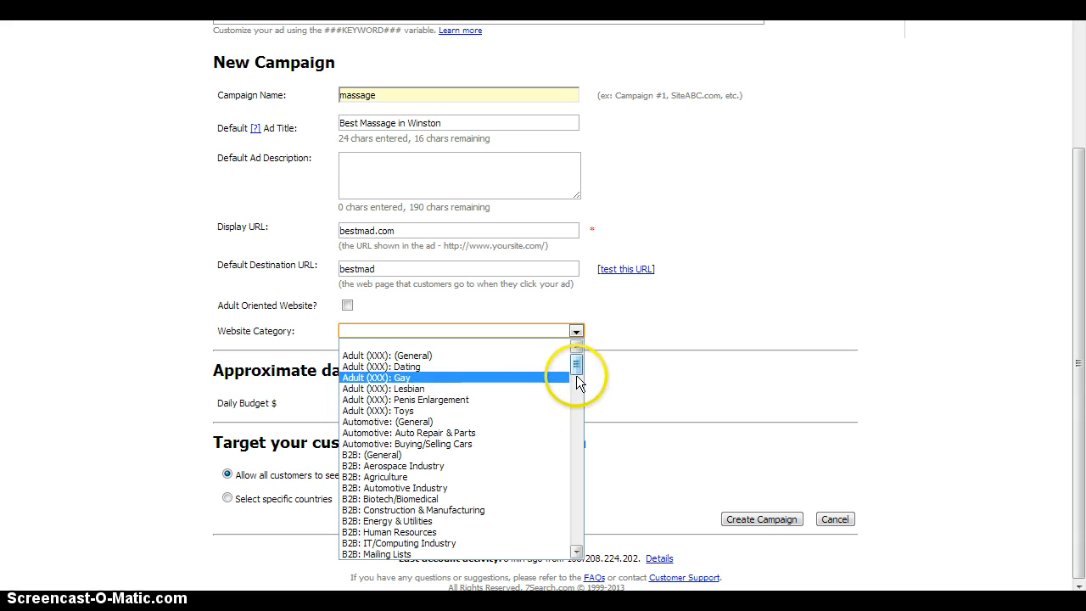
{"action": "mouse_move", "coordinate": [574, 359]}
{"action": "left_mouse_down"}
{"action": "mouse_move", "coordinate": [588, 435]}
{"action": "mouse_move", "coordinate": [579, 510]}
{"action": "left_mouse_up"}
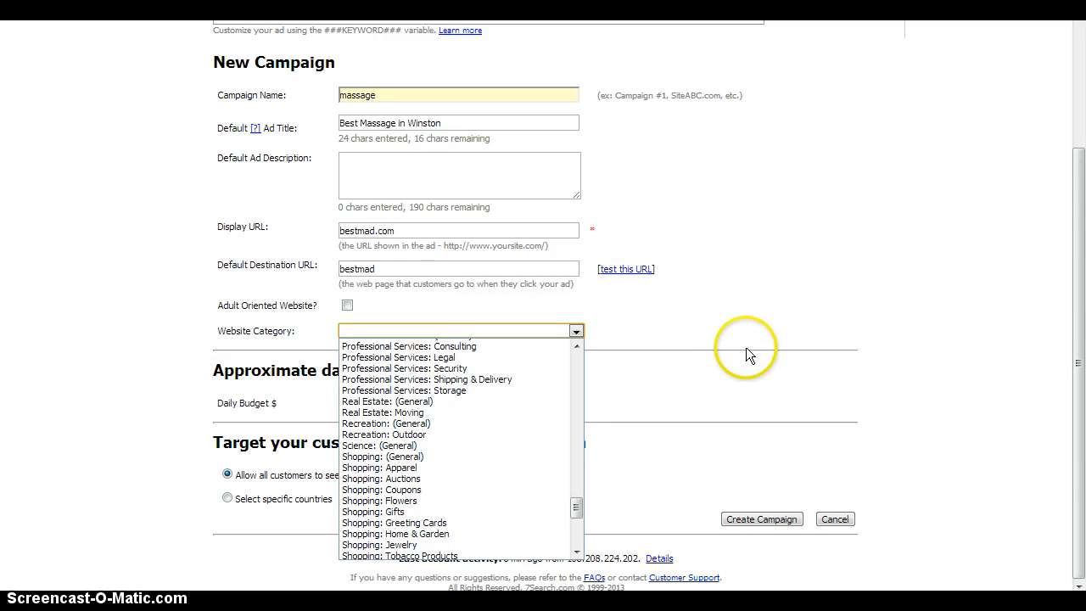
{"action": "left_click", "coordinate": [773, 285]}
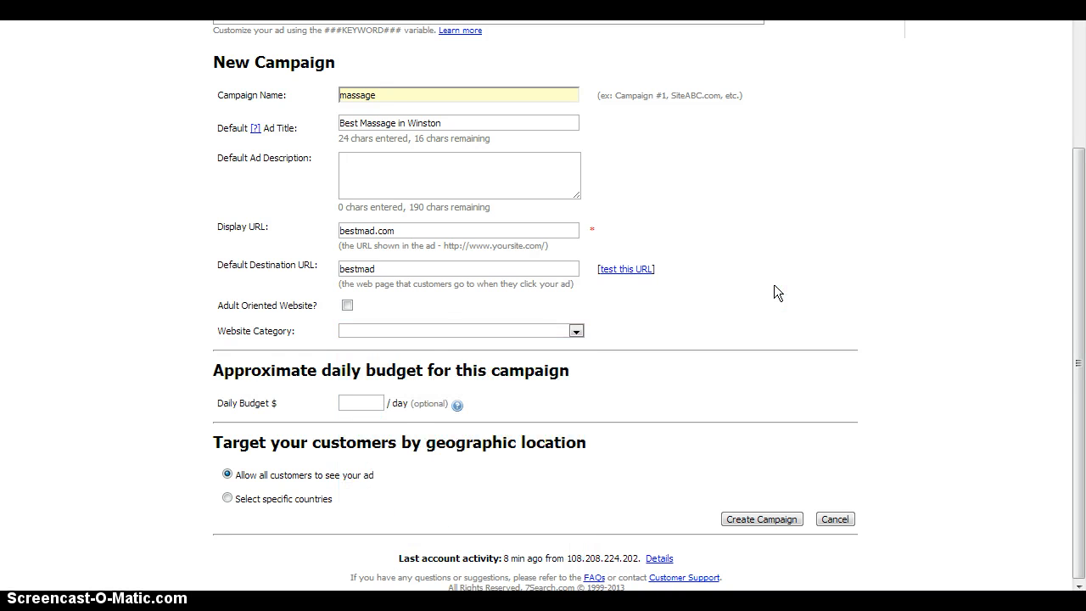
Step: Set the campaign's approximate daily budget to $5 per day
{"action": "left_click", "coordinate": [377, 402]}
{"action": "type", "text": "5."}
{"action": "key", "text": "BackSpace"}
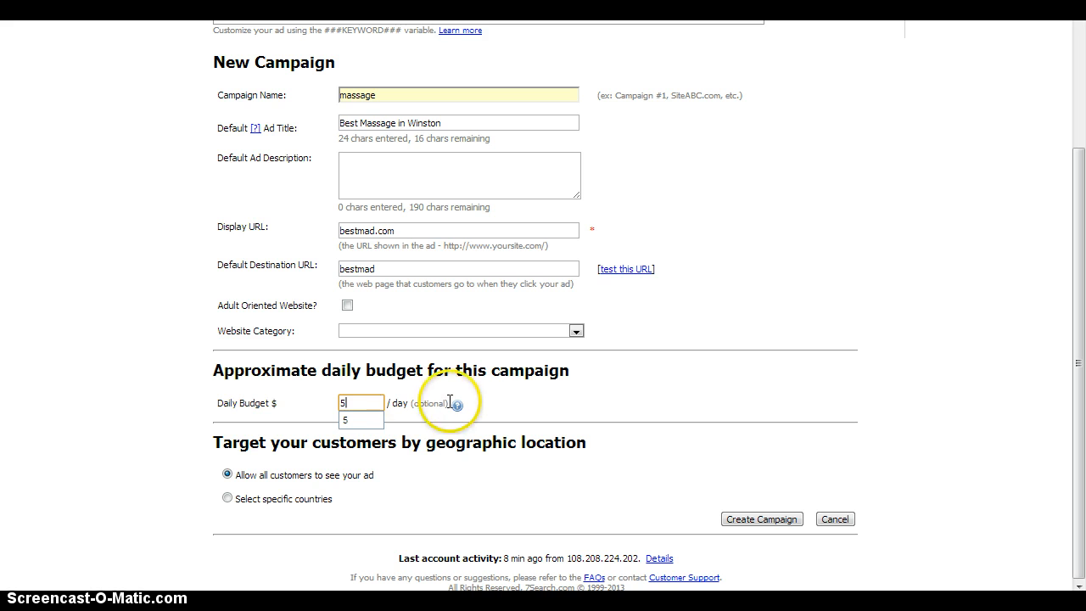
{"action": "left_click", "coordinate": [483, 399]}
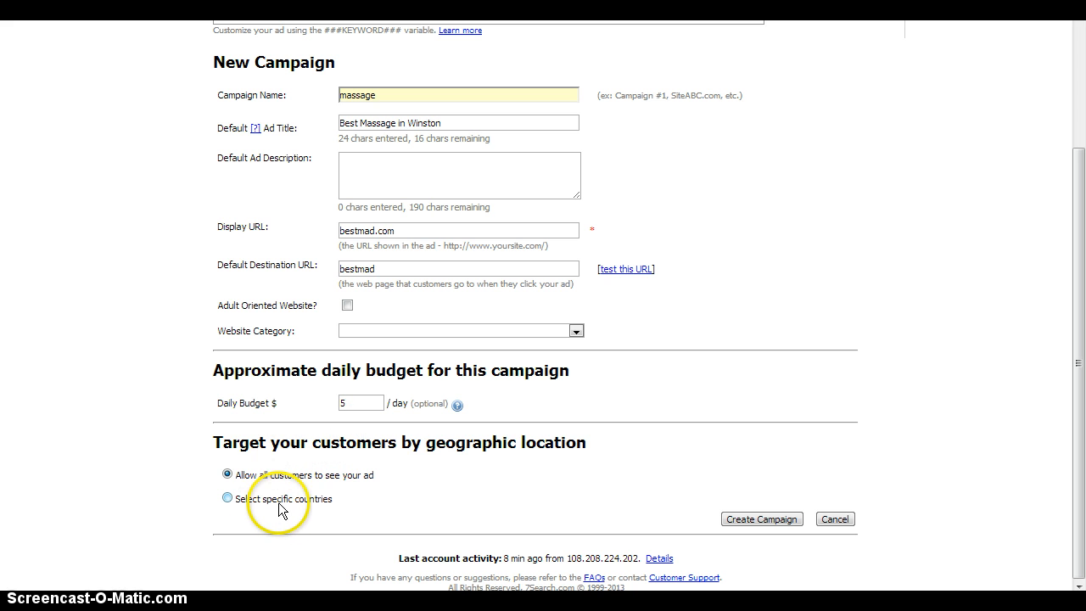
Step: Restrict the campaign's geographic targeting to specific countries and add United States as a selected country
{"action": "left_click", "coordinate": [228, 499]}
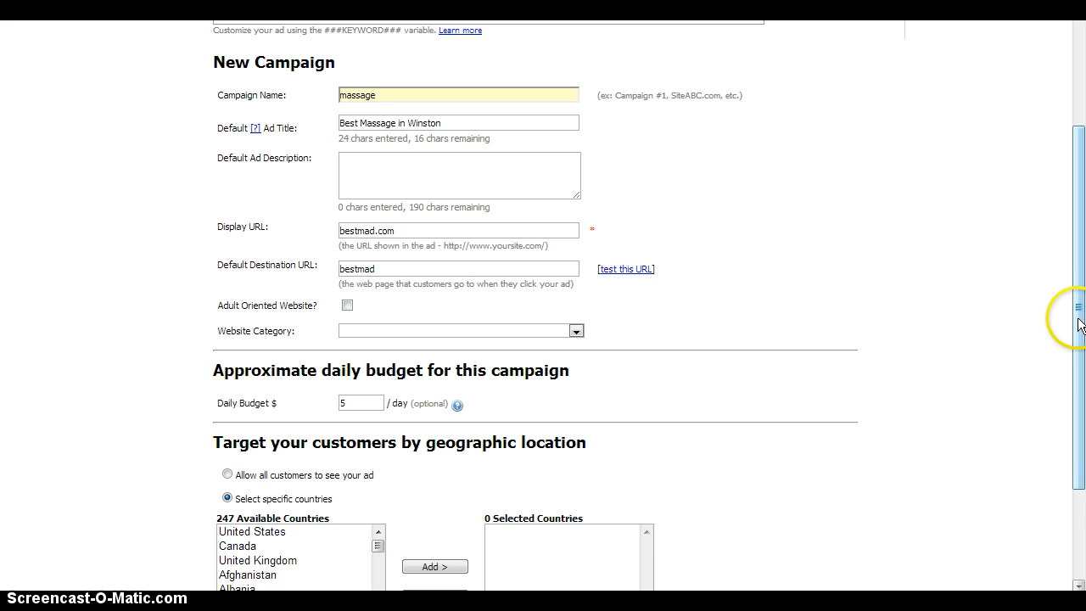
{"action": "left_click_drag", "start_coordinate": [1076, 316], "coordinate": [1081, 433]}
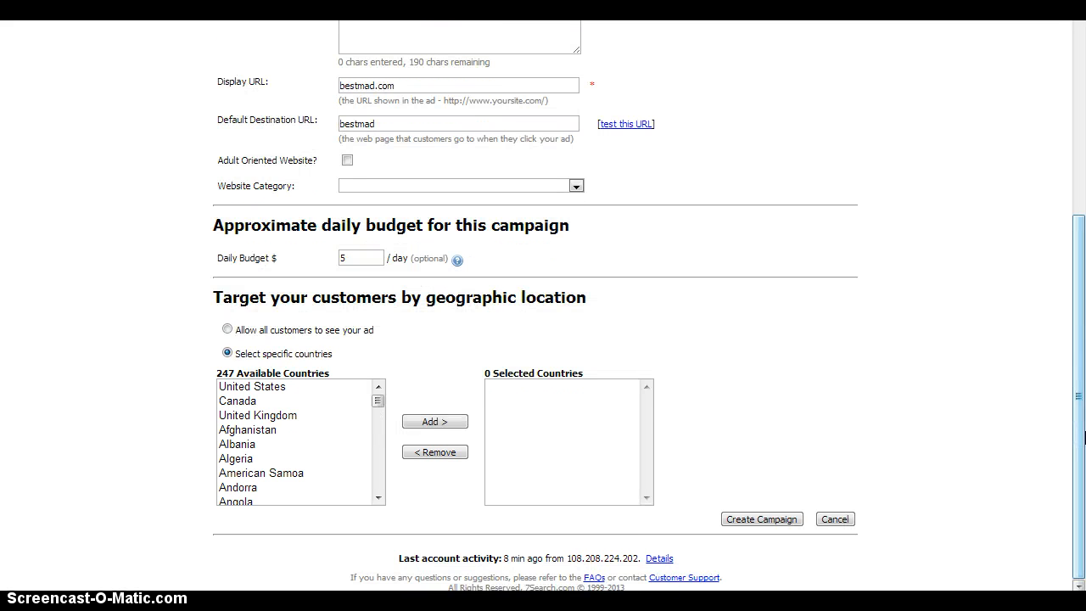
{"action": "left_click", "coordinate": [273, 389]}
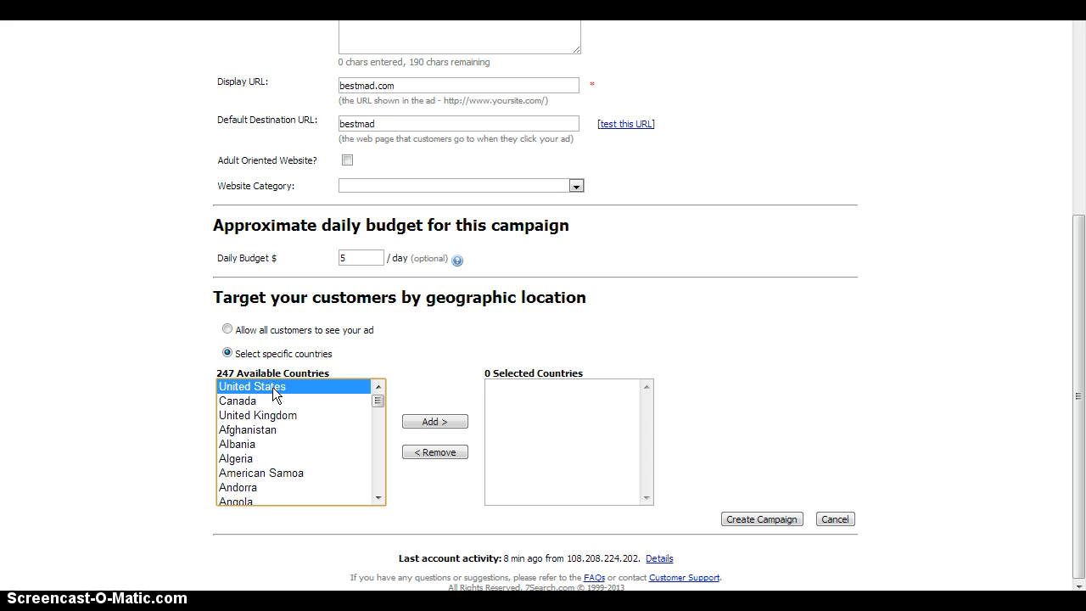
{"action": "left_click", "coordinate": [428, 422]}
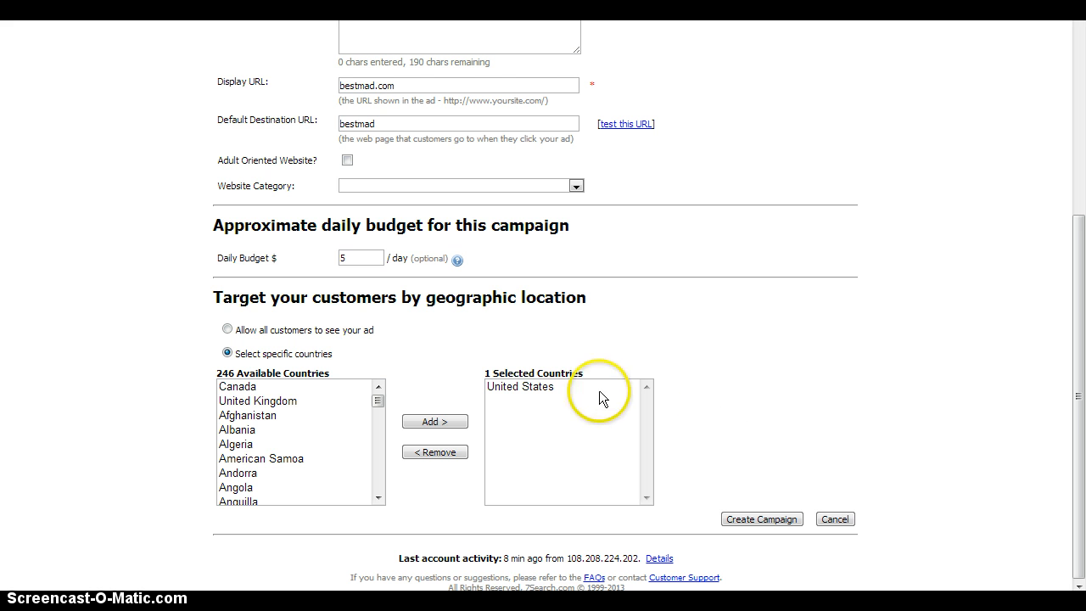
{"action": "left_click", "coordinate": [533, 389]}
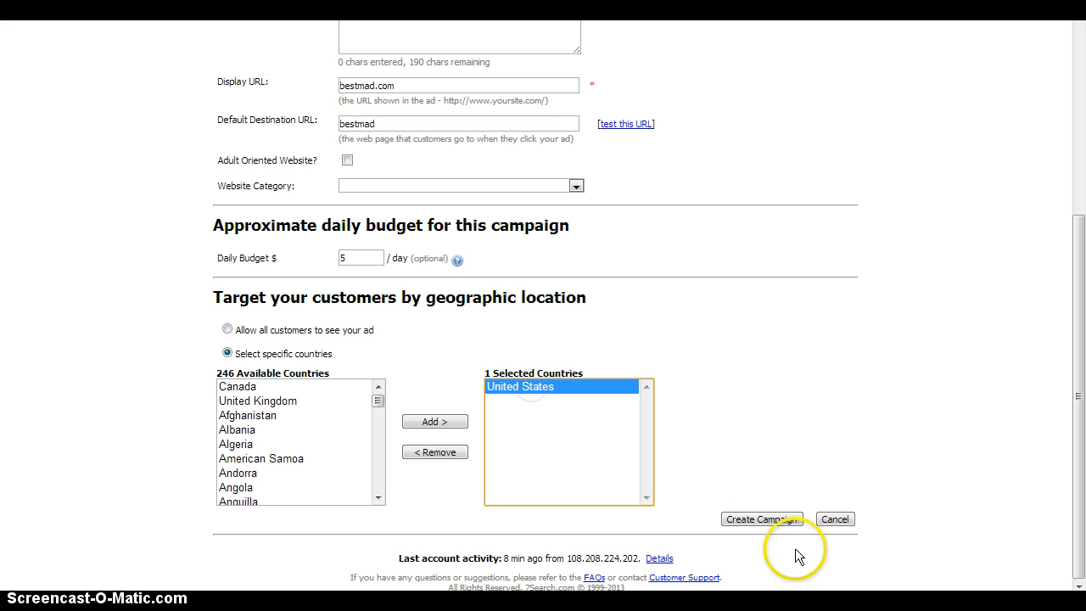
Step: Try to create the campaign and review the form's entries for anything that needs correcting
{"action": "left_click", "coordinate": [780, 518]}
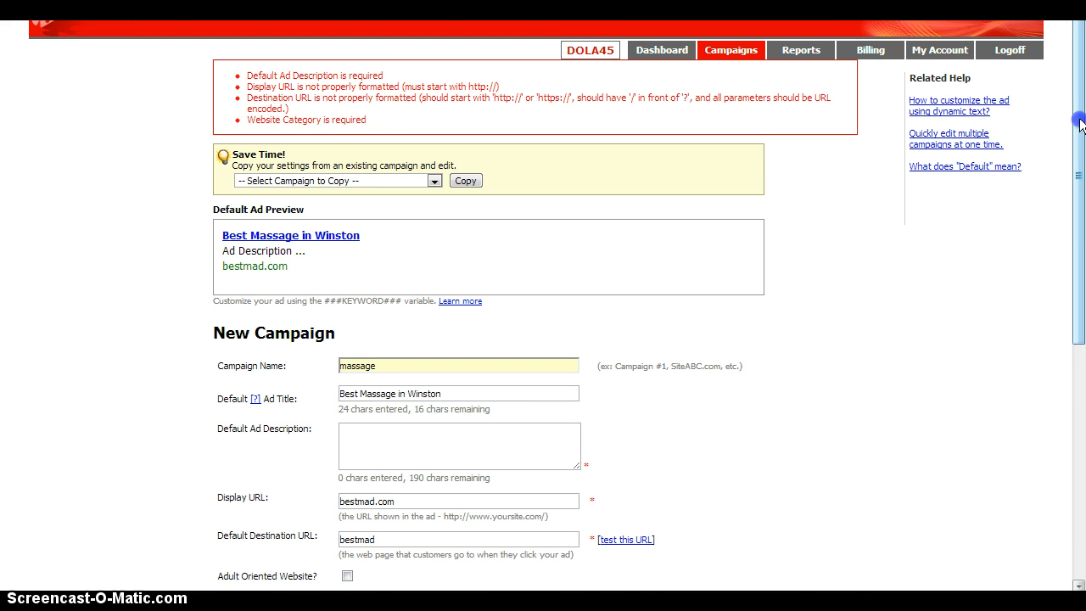
{"action": "left_click_drag", "start_coordinate": [1078, 120], "coordinate": [1079, 408]}
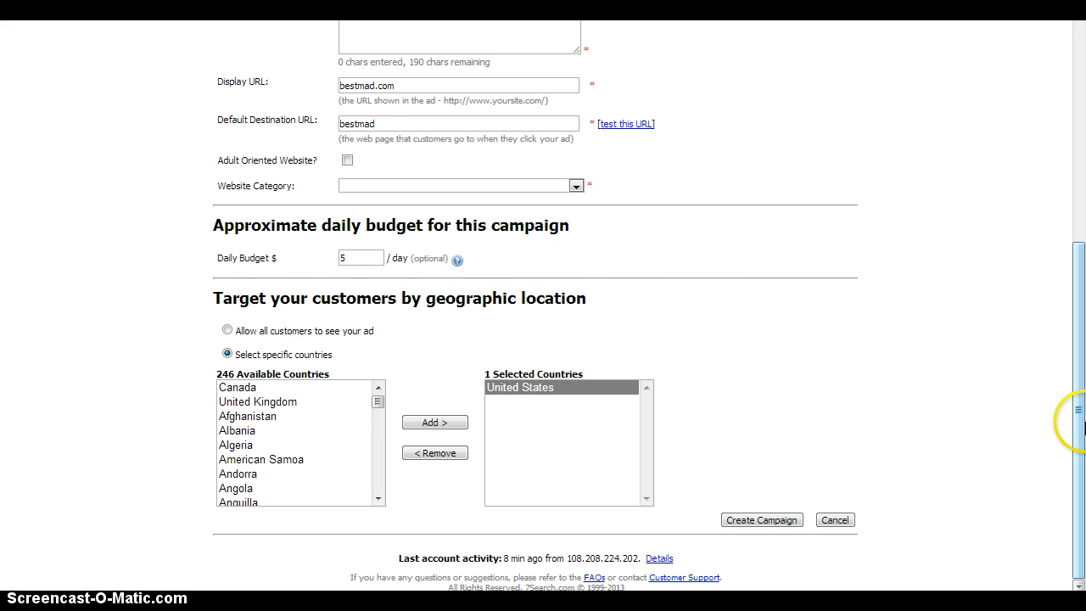
{"action": "left_click_drag", "start_coordinate": [1080, 433], "coordinate": [1081, 123]}
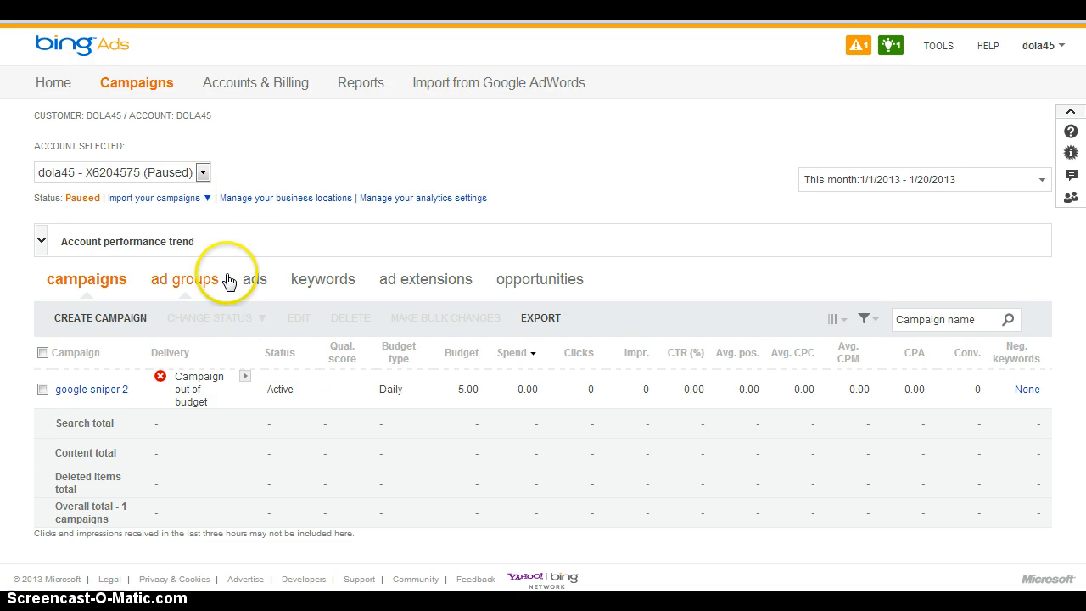
Step: Start a new campaign and set its location targeting to selected cities, metro areas, states/provinces, and countries/regions
{"action": "left_click", "coordinate": [85, 319]}
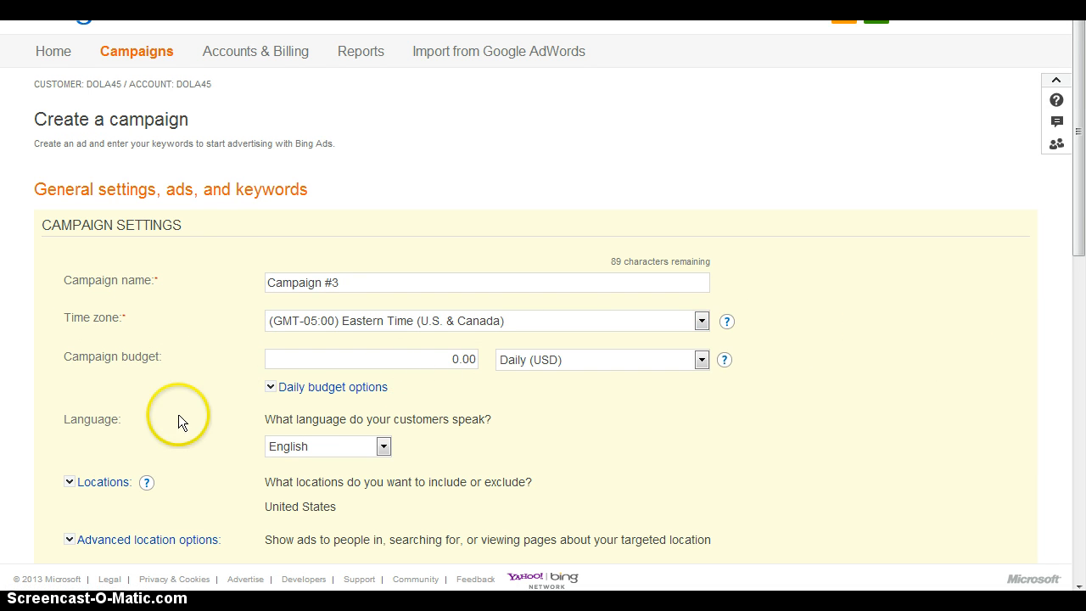
{"action": "left_click", "coordinate": [101, 488]}
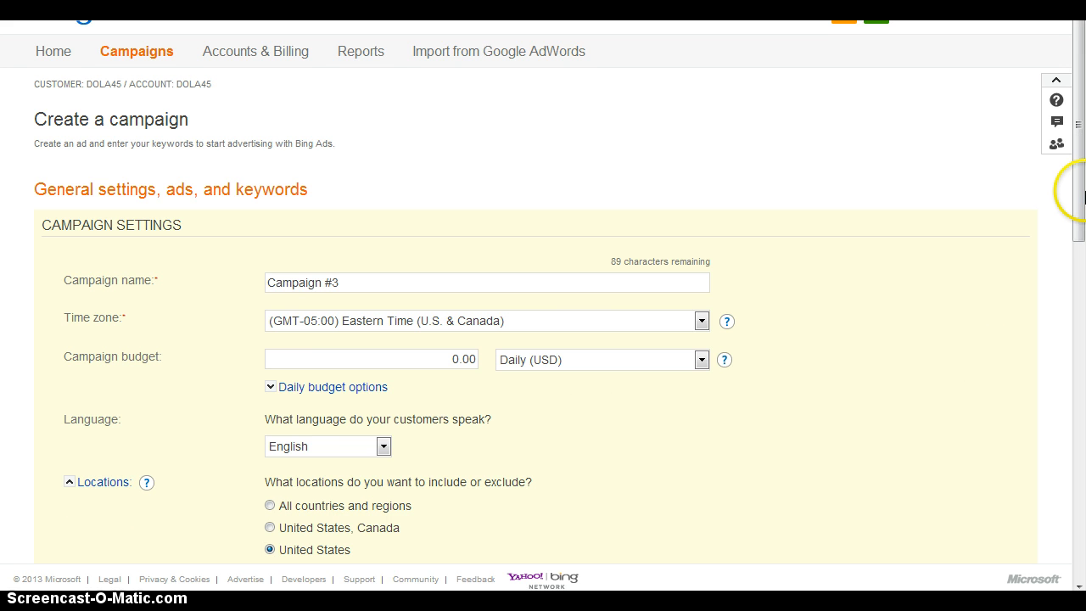
{"action": "left_click_drag", "start_coordinate": [1080, 217], "coordinate": [1081, 271]}
{"action": "scroll", "coordinate": [503, 409], "scroll_direction": "up", "scroll_amount": 1}
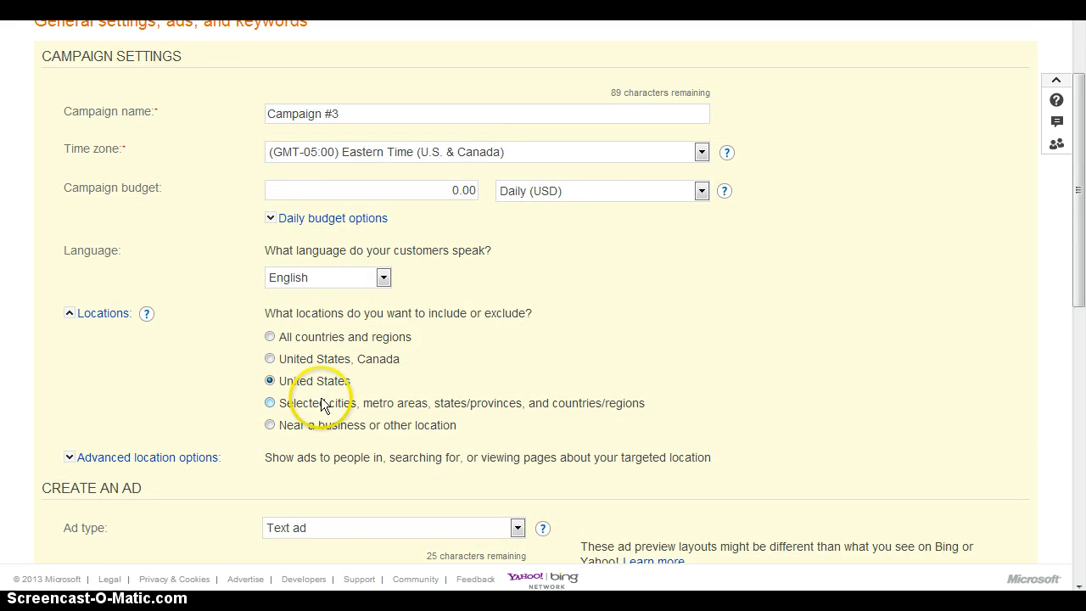
{"action": "left_click", "coordinate": [270, 404]}
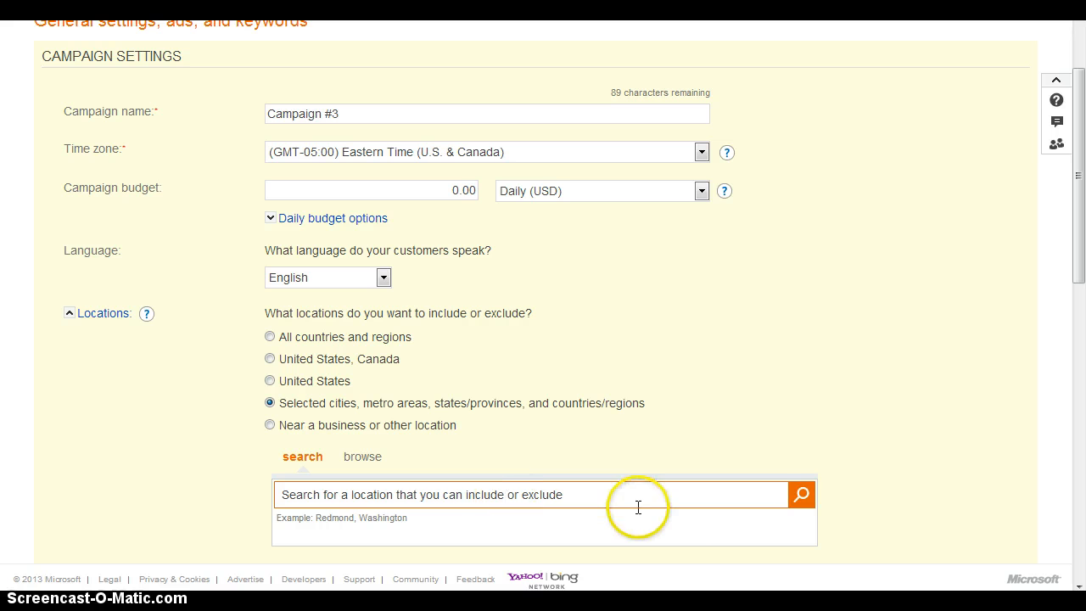
Step: Search the campaign's target locations for "Winston Salem,NC"
{"action": "left_click", "coordinate": [708, 502]}
{"action": "left_click", "coordinate": [708, 503]}
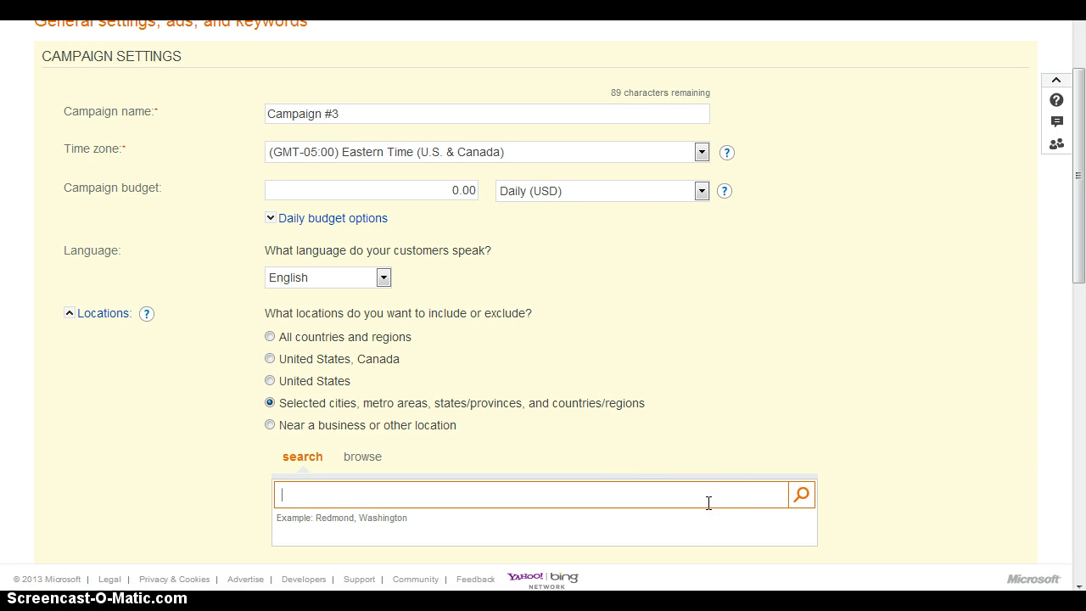
{"action": "type", "text": "Winston Salem"}
{"action": "key", "text": "BackSpace"}
{"action": "type", "text": ",NC"}
{"action": "key", "text": "Return"}
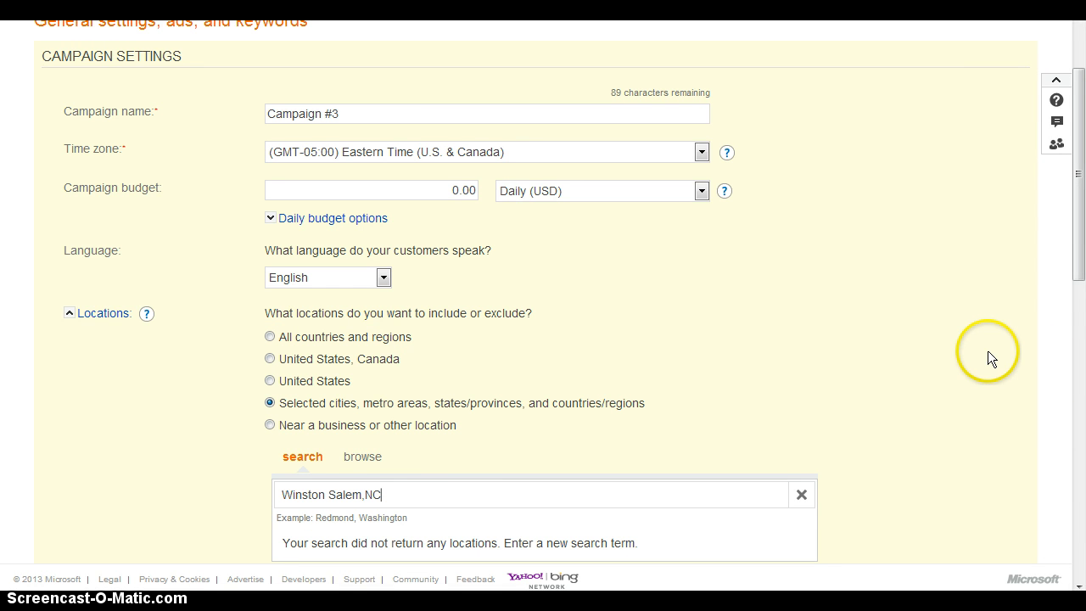
Step: Correct the location search to "Winston-Salem, NC" and include Winston-Salem, North Carolina (city) in the targeting
{"action": "left_click", "coordinate": [327, 495]}
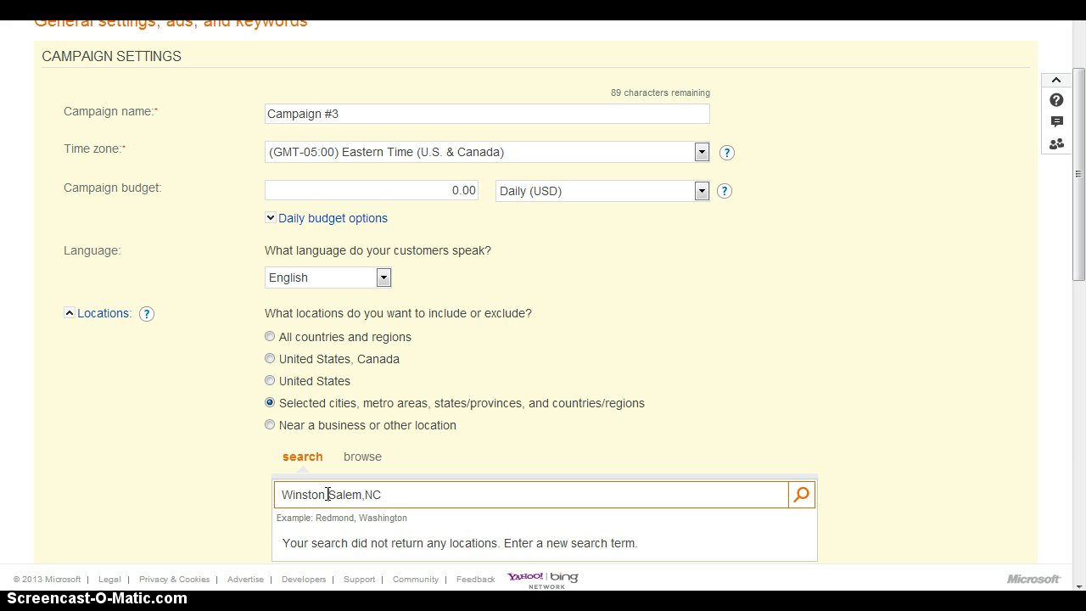
{"action": "key", "text": "BackSpace"}
{"action": "type", "text": "_"}
{"action": "key", "text": "BackSpace"}
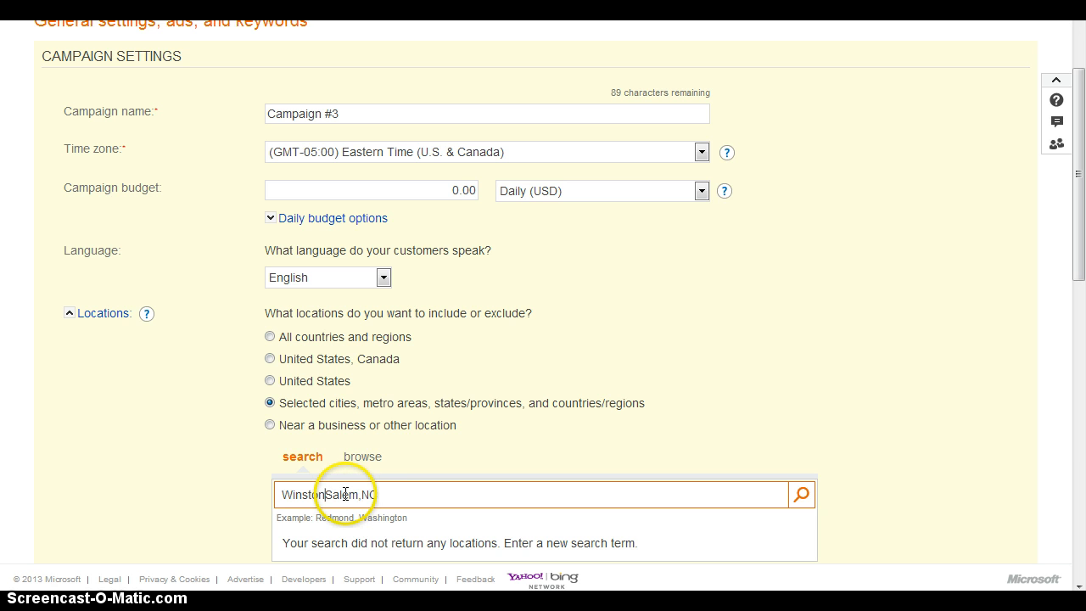
{"action": "type", "text": "-"}
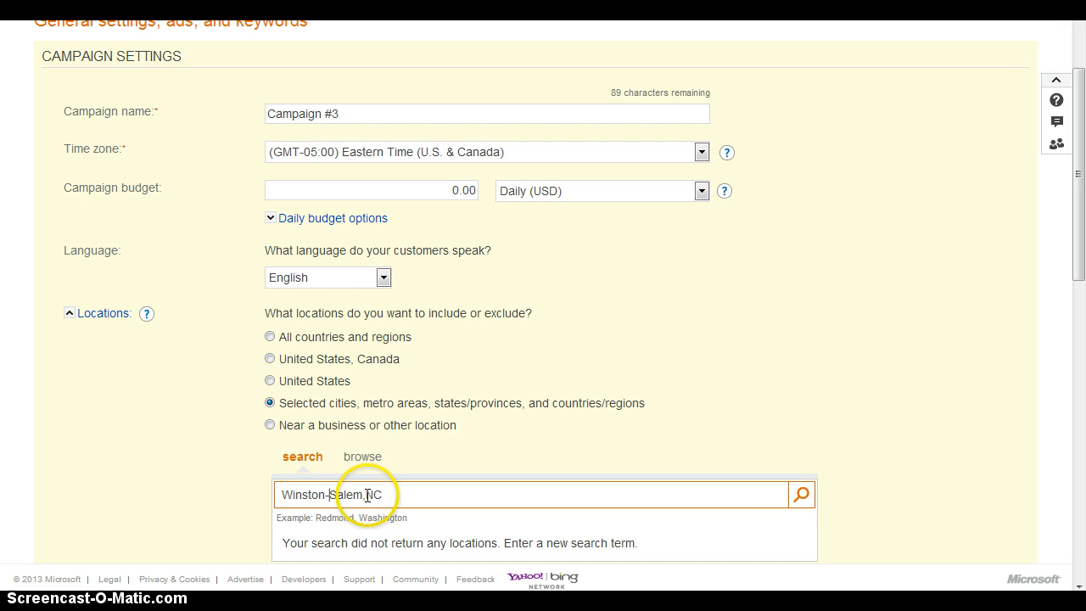
{"action": "left_click", "coordinate": [366, 495]}
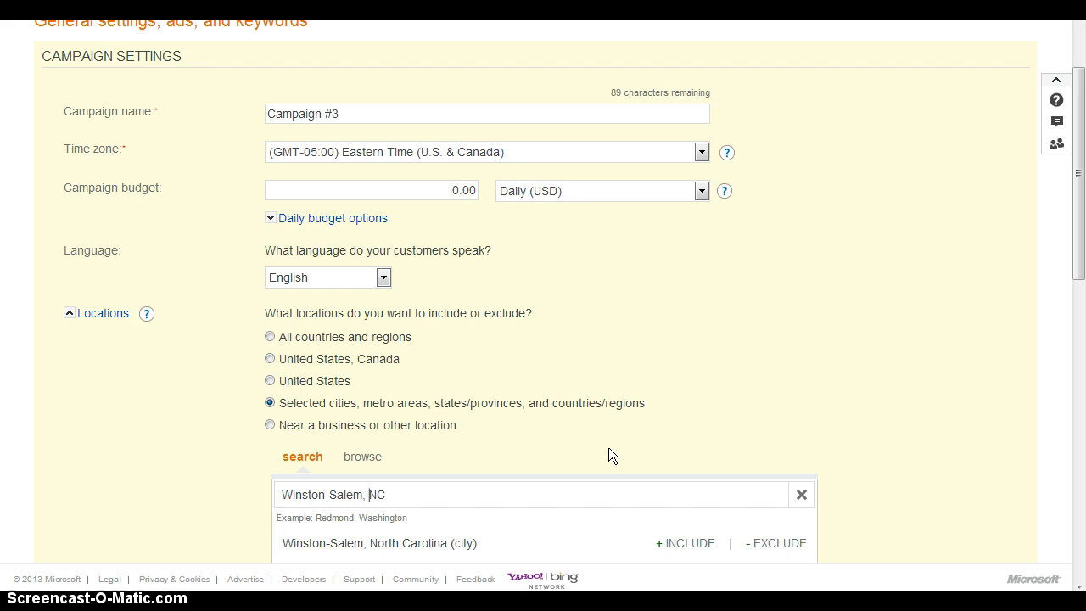
{"action": "left_click_drag", "start_coordinate": [1076, 225], "coordinate": [1082, 303]}
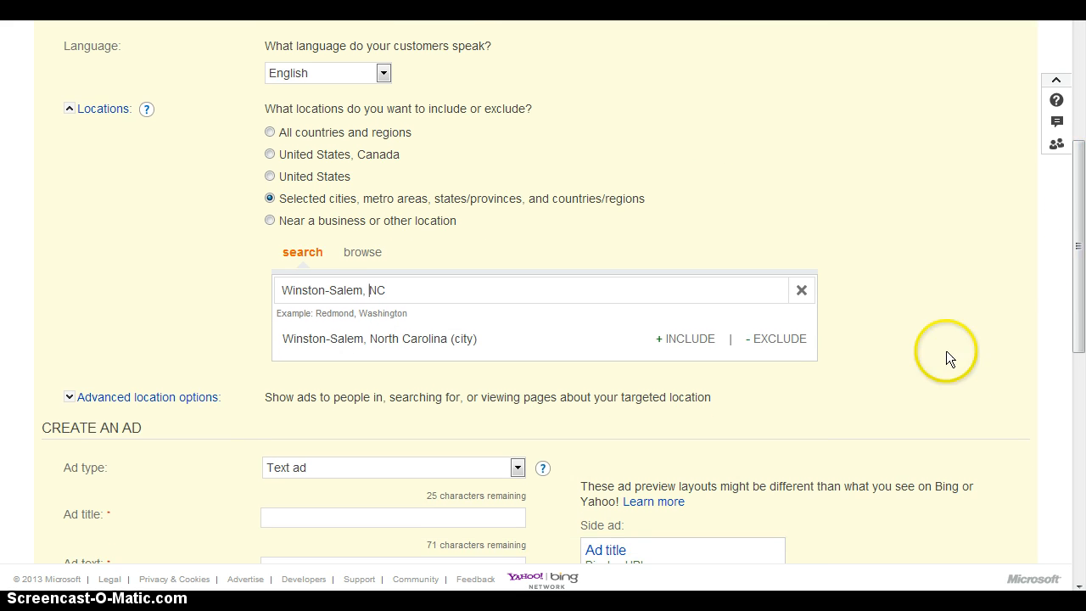
{"action": "left_click", "coordinate": [686, 348]}
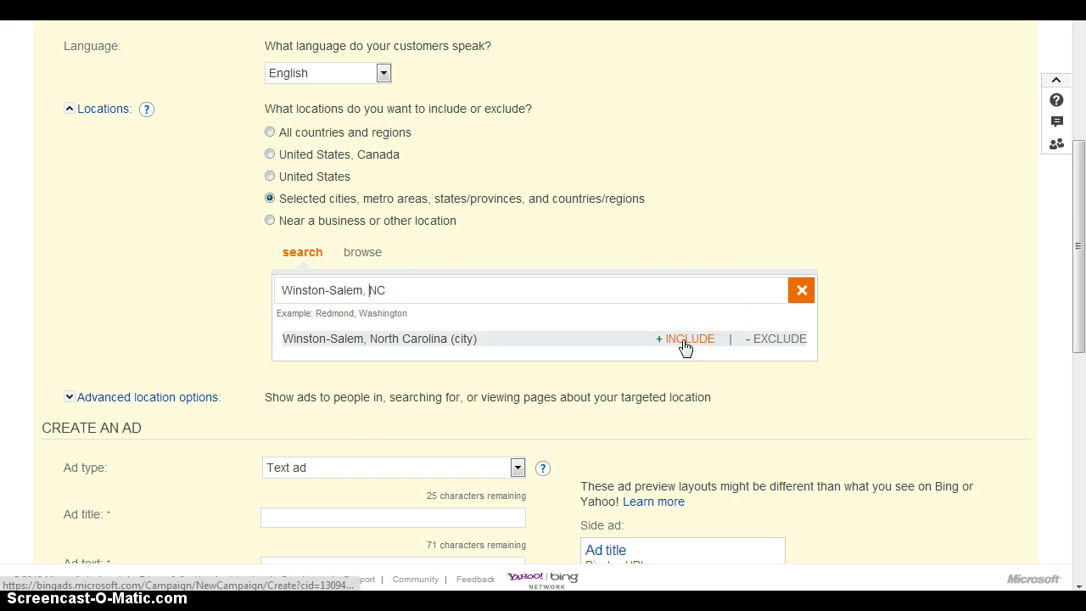
{"action": "left_click", "coordinate": [685, 346]}
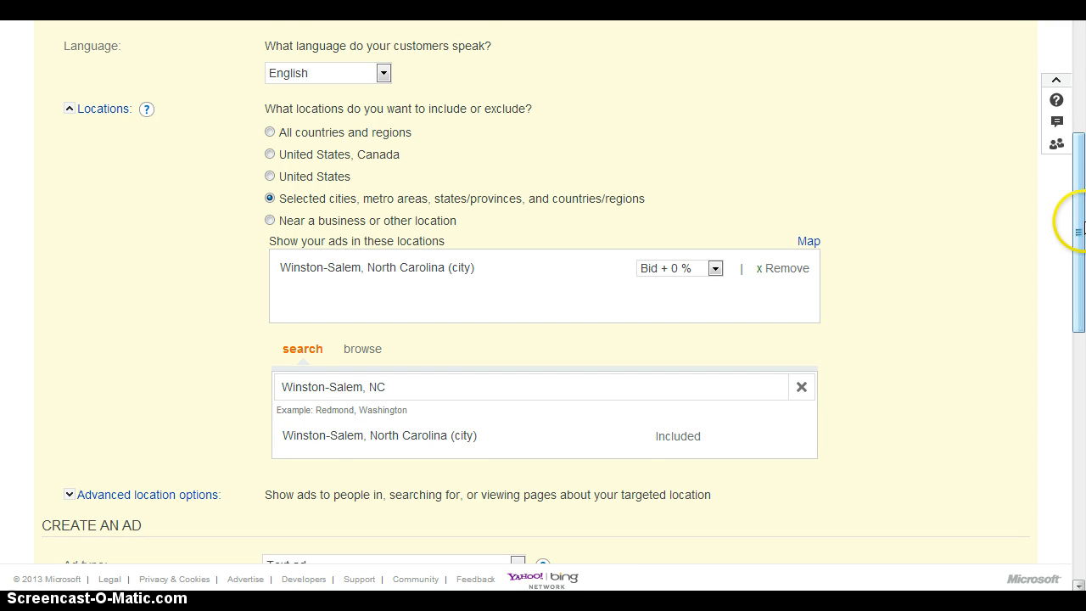
Step: Keep the ad type as Text ad and enter the placeholder ad title "jfdskjffjsadjfsdj"
{"action": "left_click_drag", "start_coordinate": [1078, 229], "coordinate": [1080, 362]}
{"action": "left_click", "coordinate": [355, 185]}
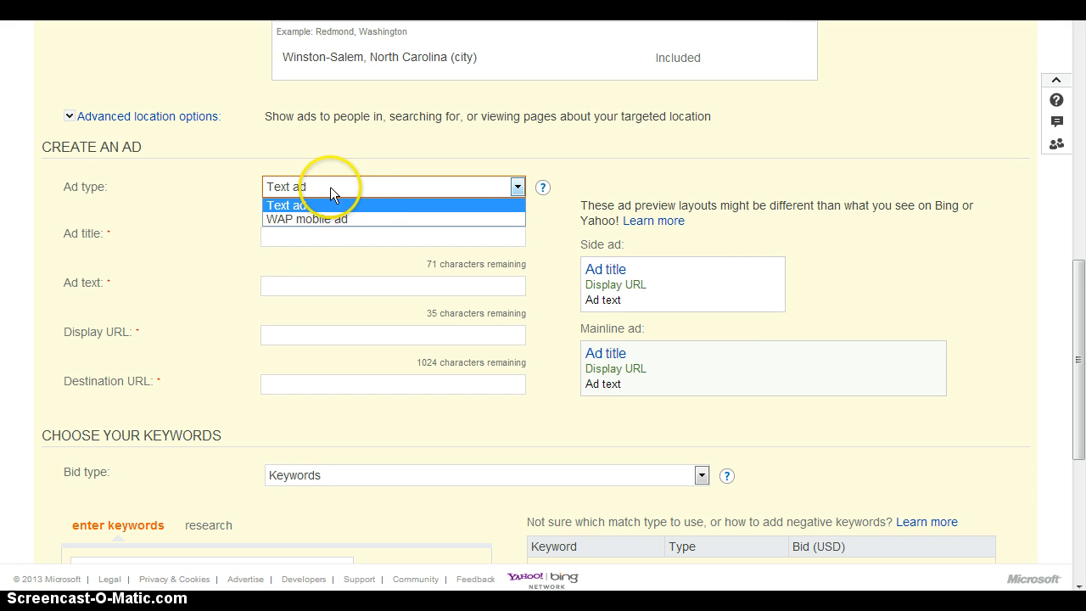
{"action": "left_click", "coordinate": [330, 187]}
{"action": "left_click", "coordinate": [302, 237]}
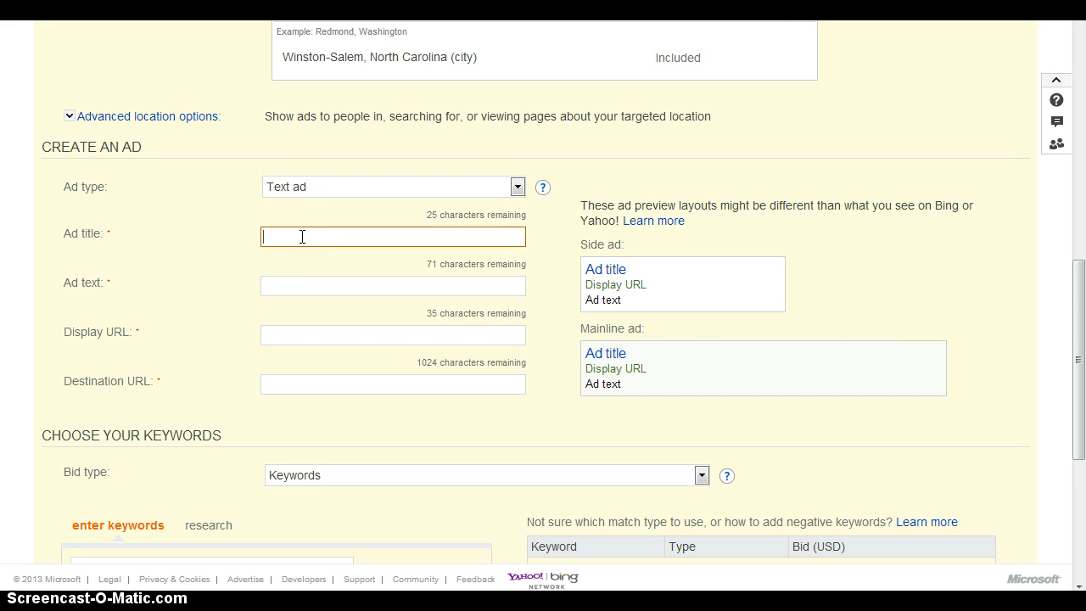
{"action": "type", "text": "jfdskjf"}
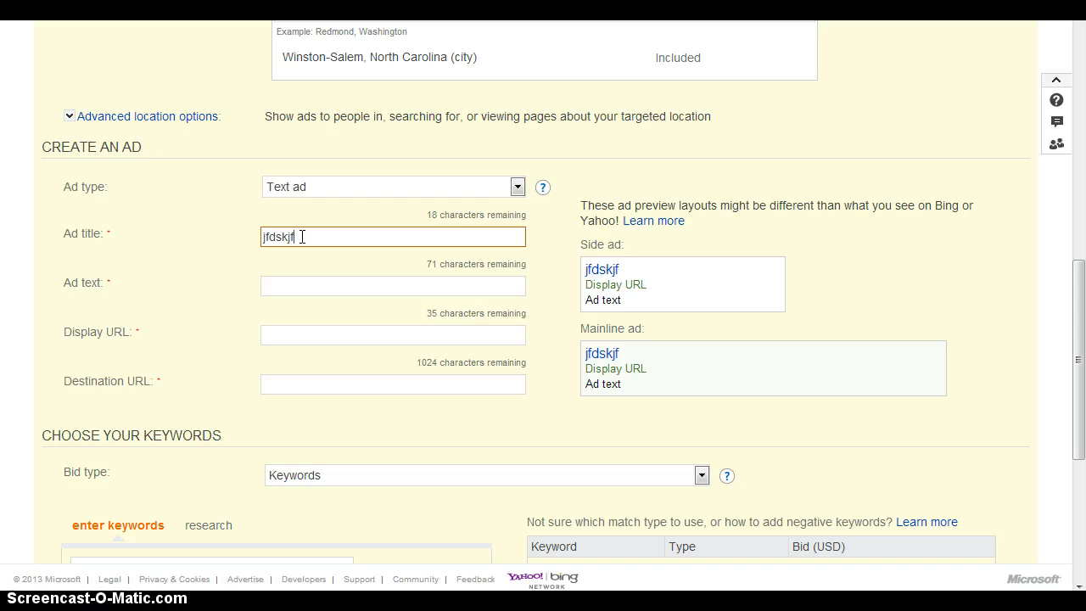
{"action": "type", "text": "fjsadjfsdj"}
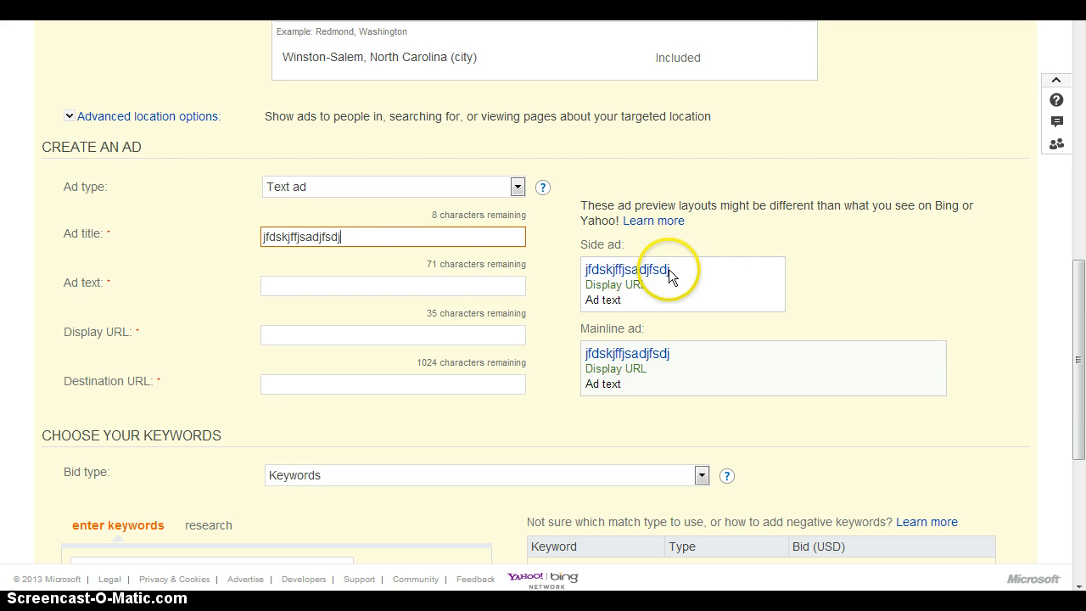
Step: Enter the placeholder ad text "fsfdsfdsfdasfd" and the display URL "fsdafdasfds.com"
{"action": "left_click", "coordinate": [412, 286]}
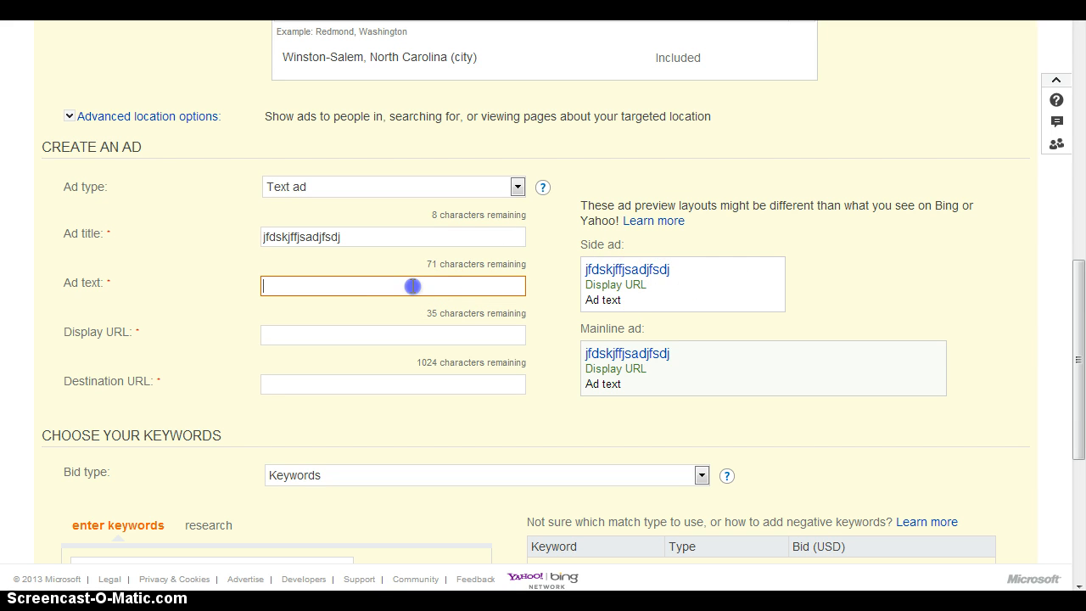
{"action": "type", "text": "fsfdsfdsfdasfd"}
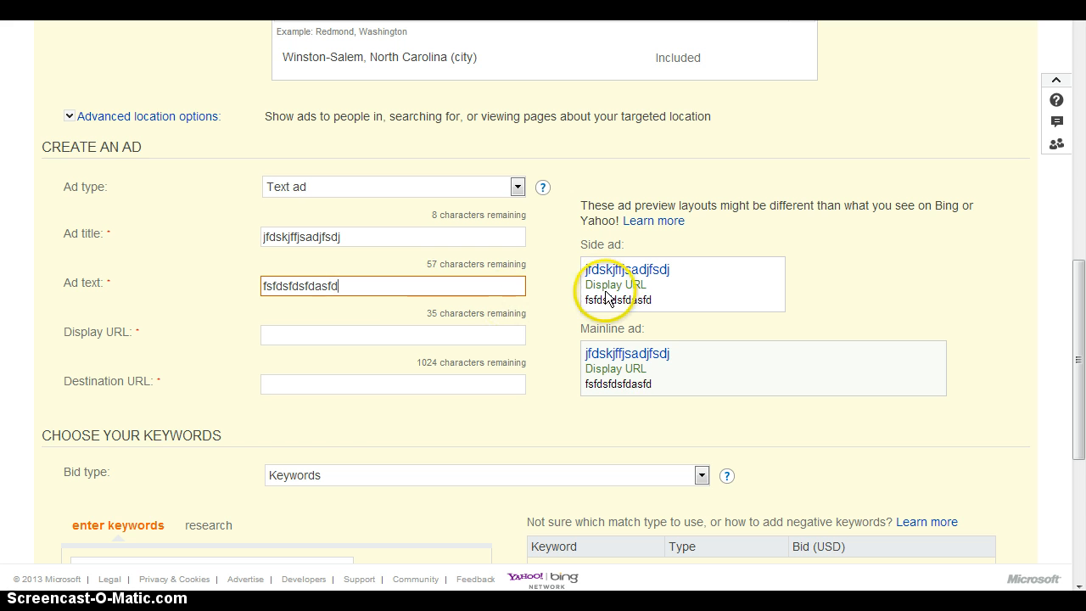
{"action": "left_click", "coordinate": [332, 333]}
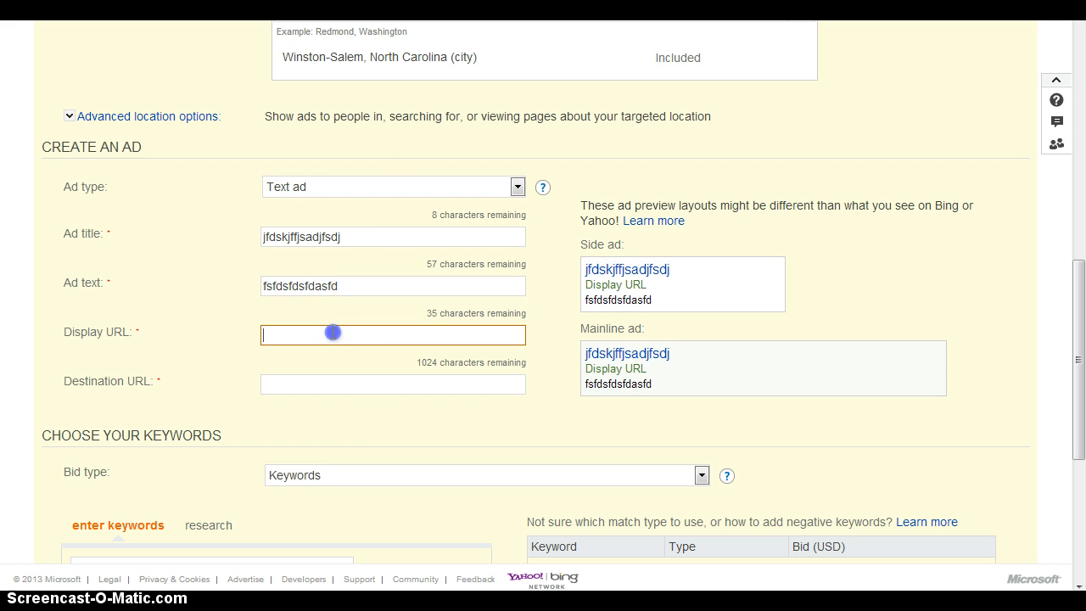
{"action": "type", "text": "fsdafdasfds.com"}
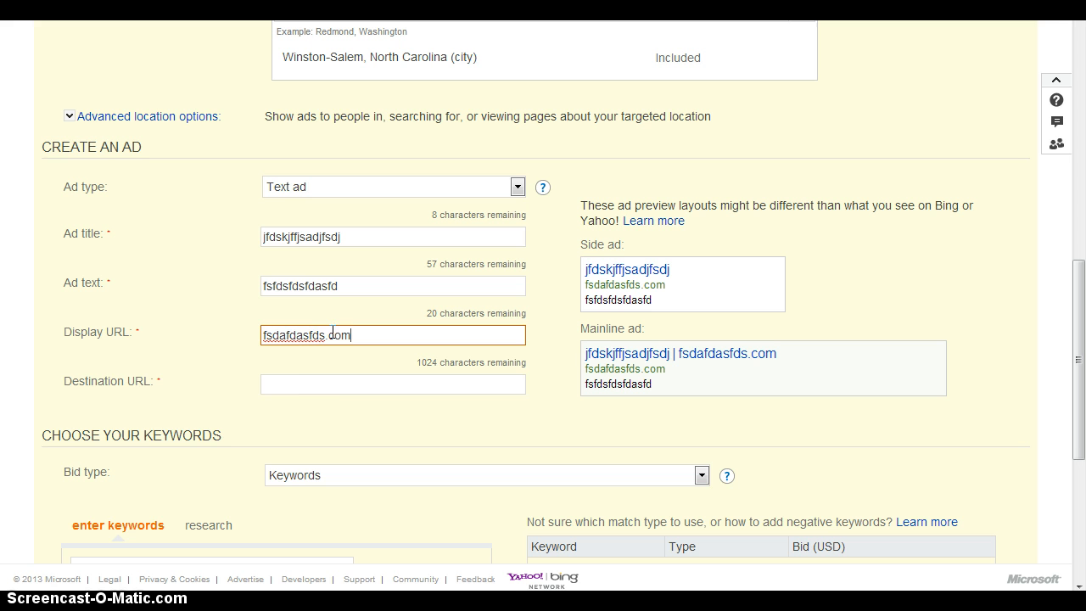
Step: Fill in the ad's destination URL with the placeholder "jfjasa"
{"action": "left_click", "coordinate": [314, 384]}
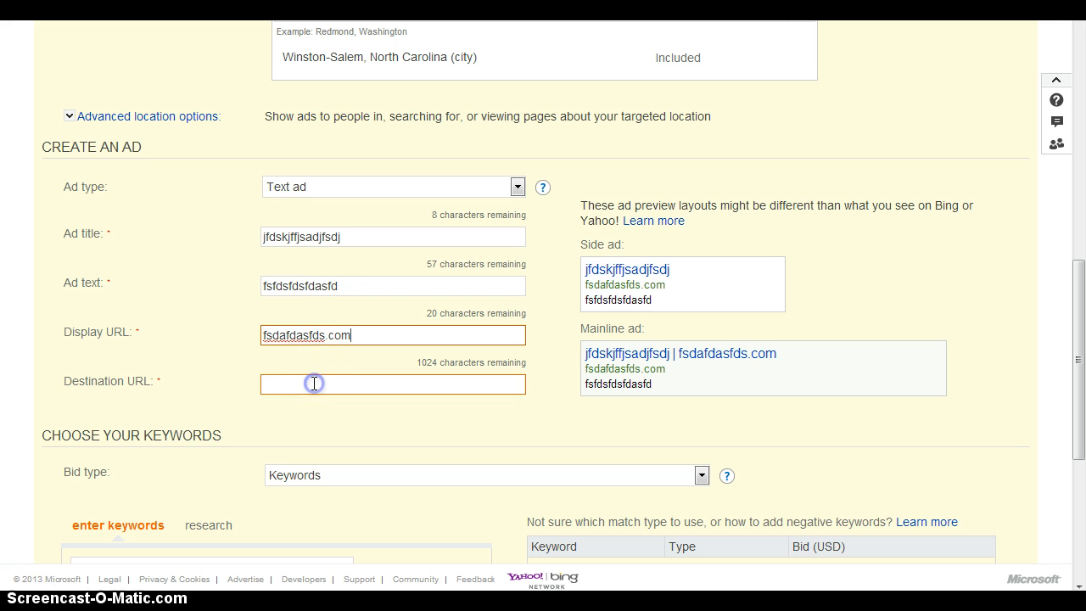
{"action": "type", "text": "fsdafdasfds.com"}
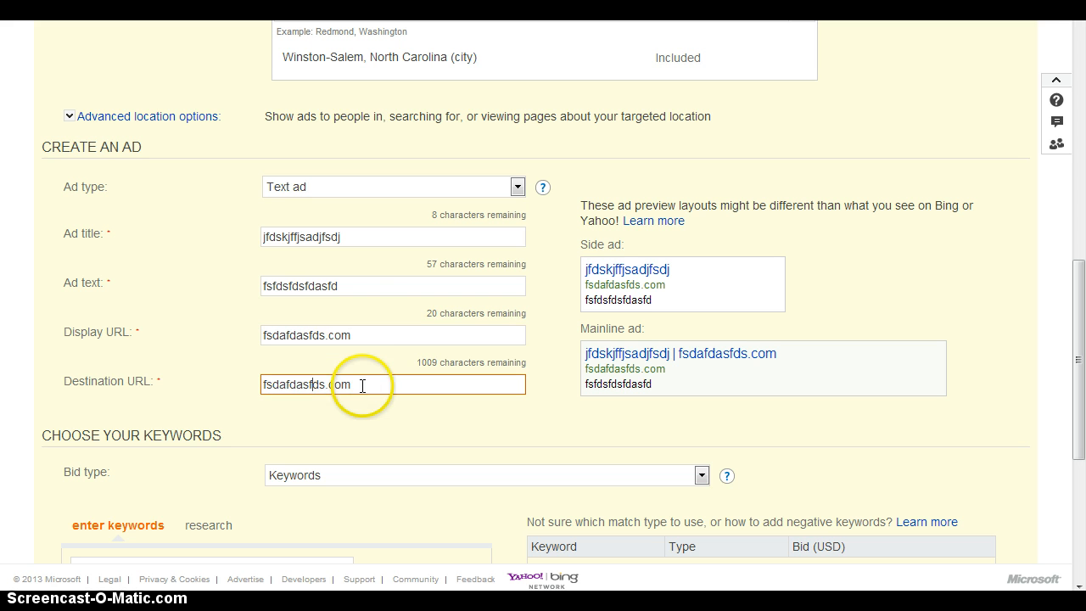
{"action": "left_click_drag", "start_coordinate": [365, 386], "coordinate": [151, 383]}
{"action": "key", "text": "BackSpace"}
{"action": "type", "text": "jfjasa"}
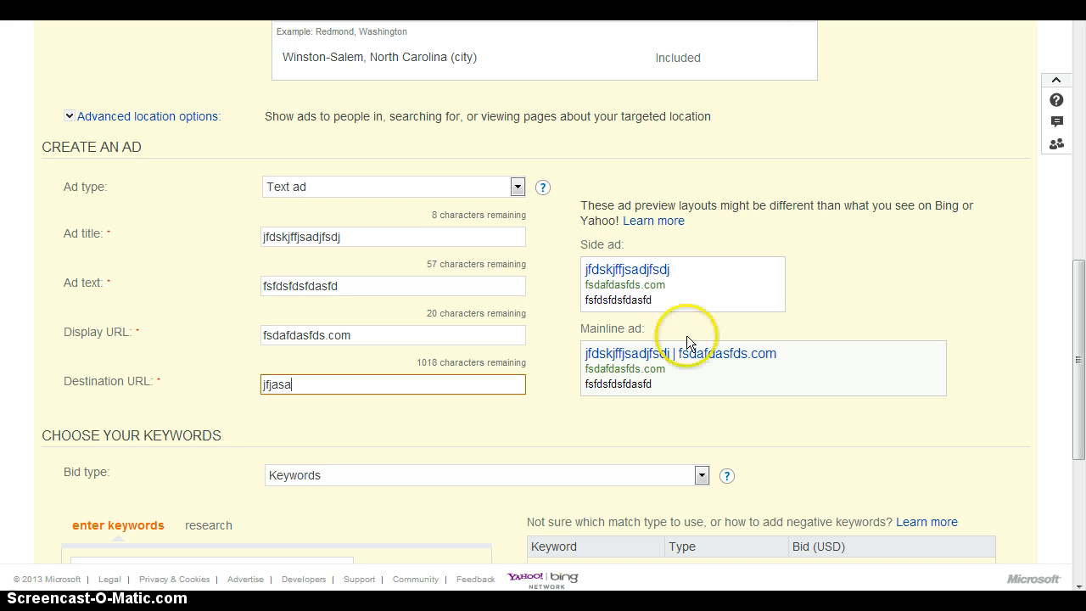
Step: Keep the bid type as Keywords and try to paste the clipboard contents into the campaign's keyword list
{"action": "left_click_drag", "start_coordinate": [1078, 340], "coordinate": [1080, 456]}
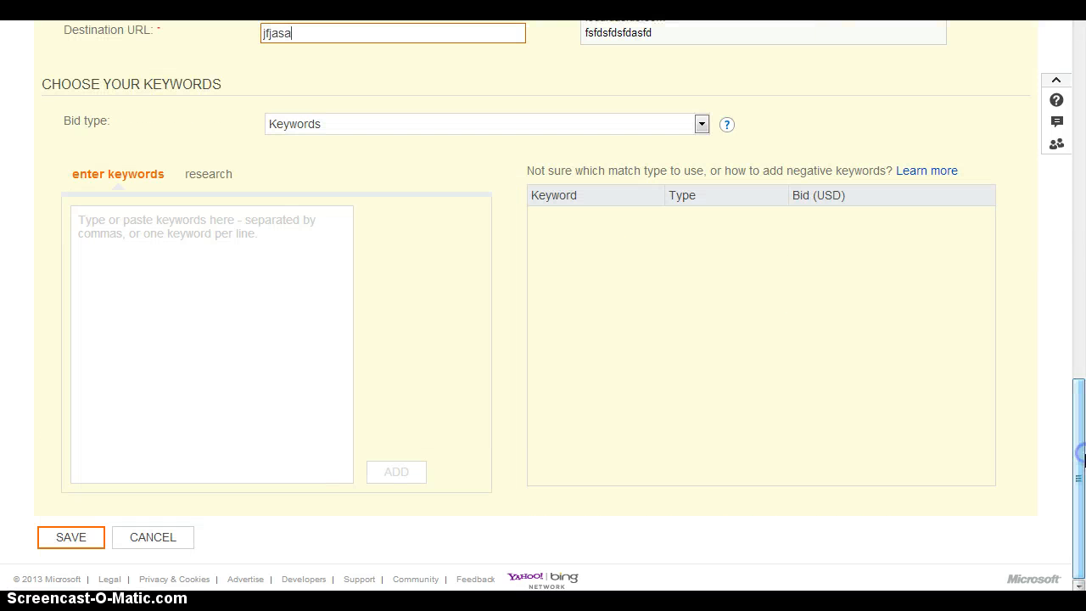
{"action": "left_click", "coordinate": [380, 123]}
{"action": "left_click", "coordinate": [380, 123]}
{"action": "left_click", "coordinate": [243, 266]}
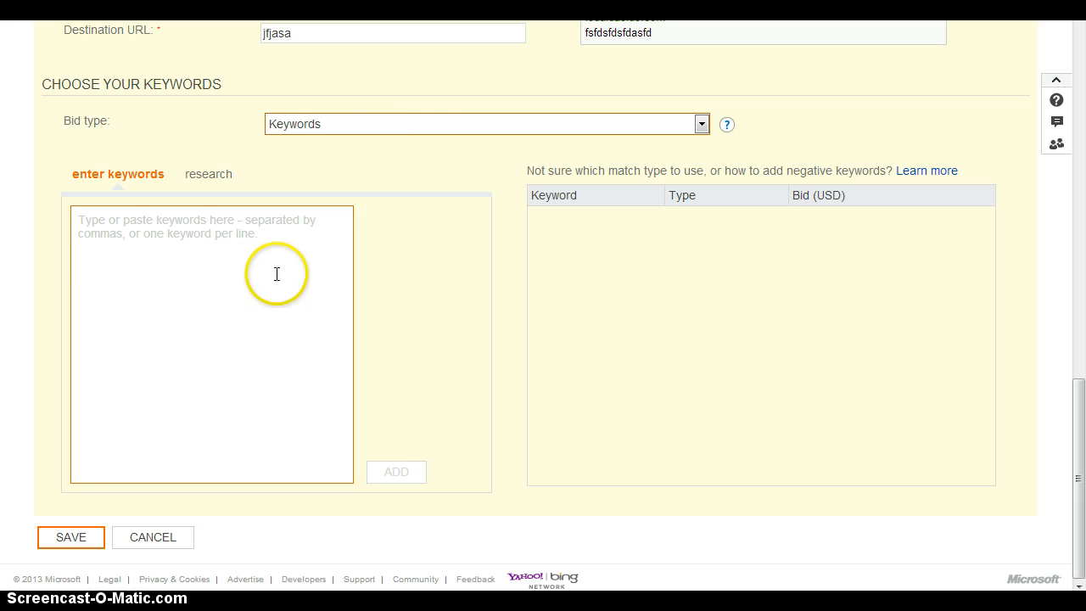
{"action": "key", "text": "alt+Tab"}
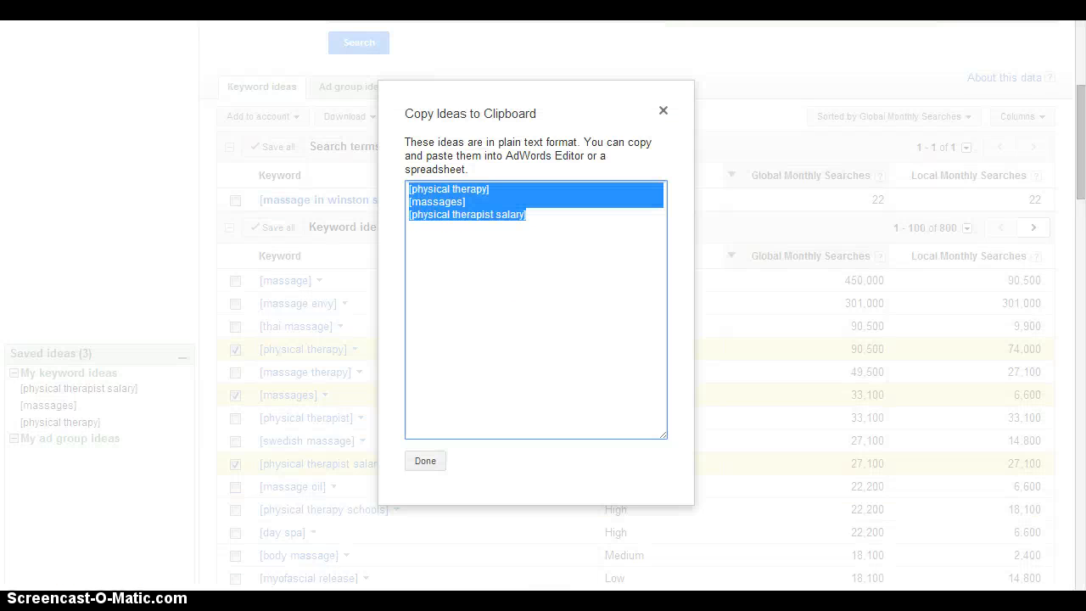
{"action": "key", "text": "alt+Tab"}
{"action": "left_click", "coordinate": [213, 313]}
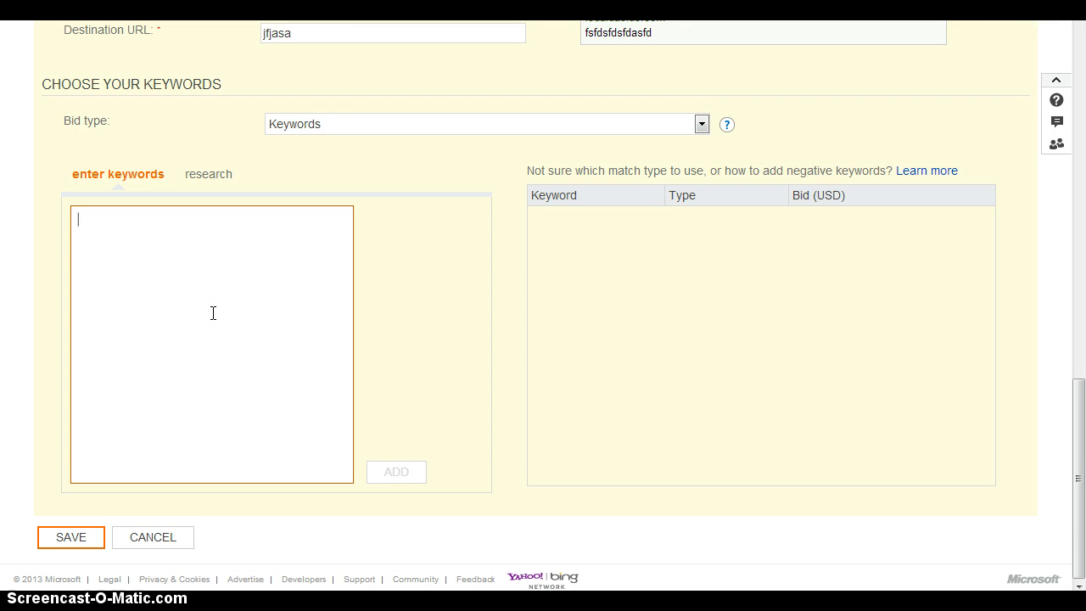
{"action": "right_click", "coordinate": [213, 313]}
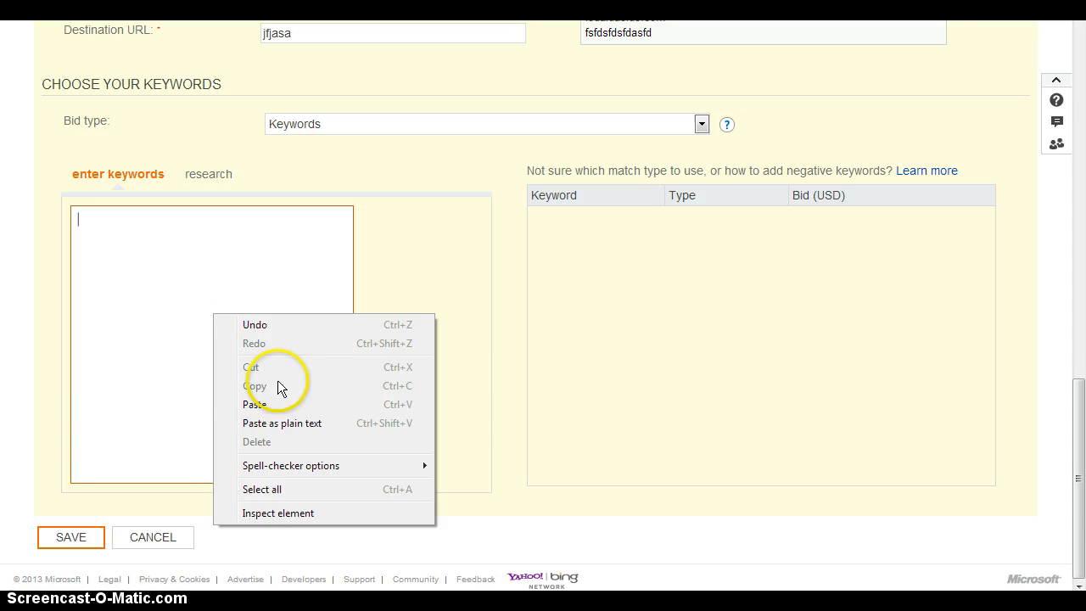
{"action": "left_click", "coordinate": [271, 405]}
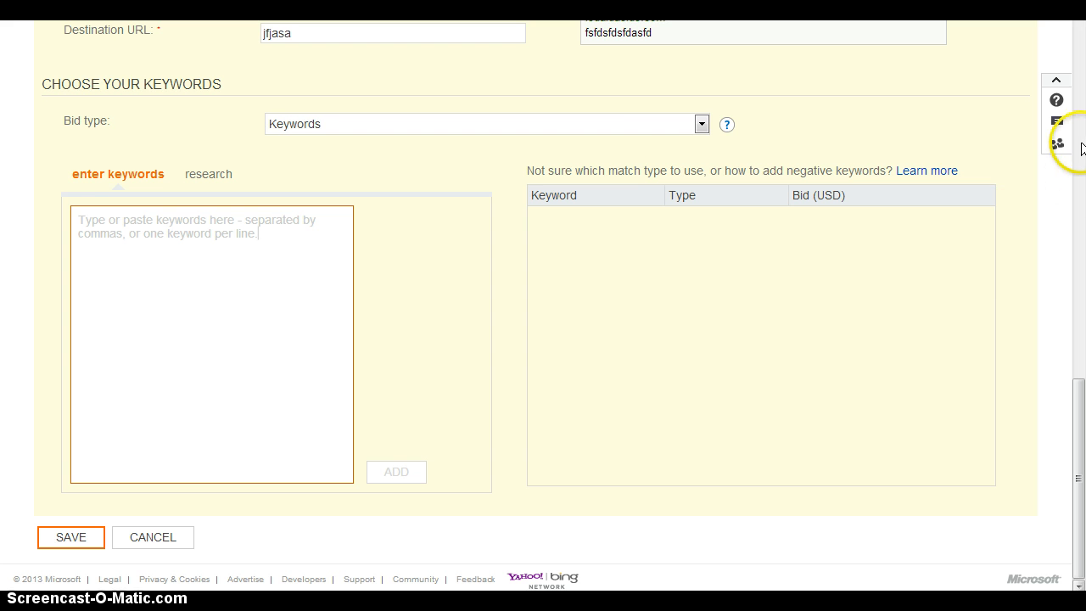
{"action": "left_click_drag", "start_coordinate": [1083, 434], "coordinate": [1082, 365]}
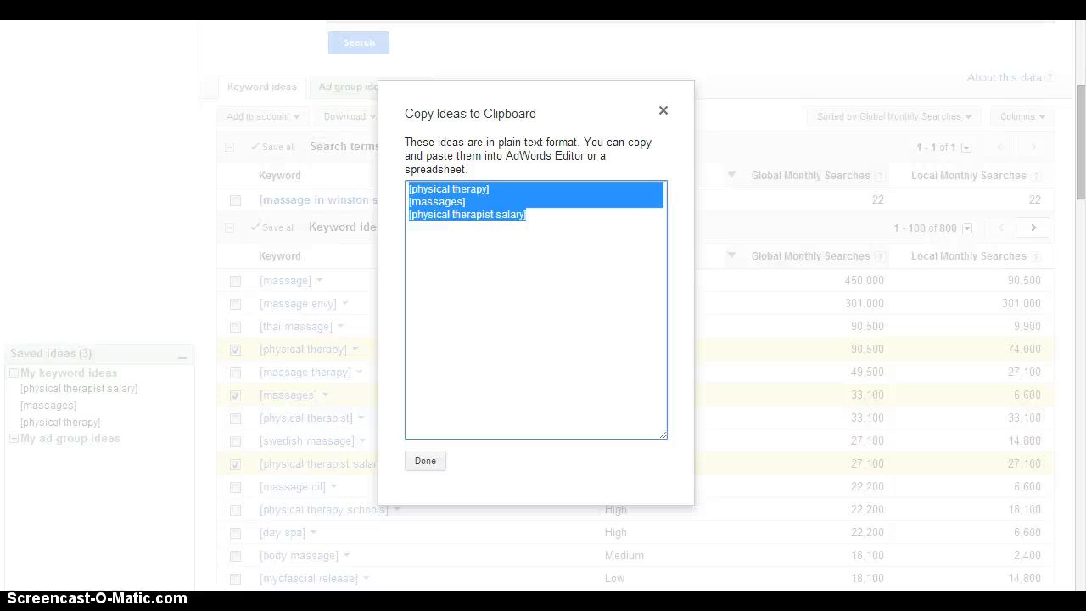
{"action": "key", "text": "alt+Tab"}
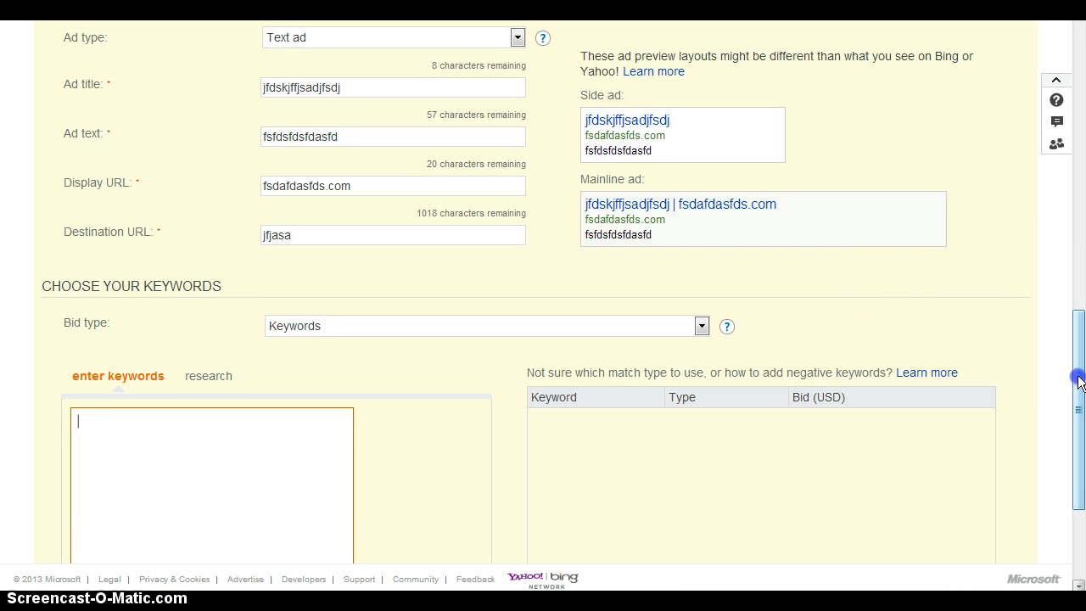
{"action": "left_click_drag", "start_coordinate": [1080, 381], "coordinate": [1080, 67]}
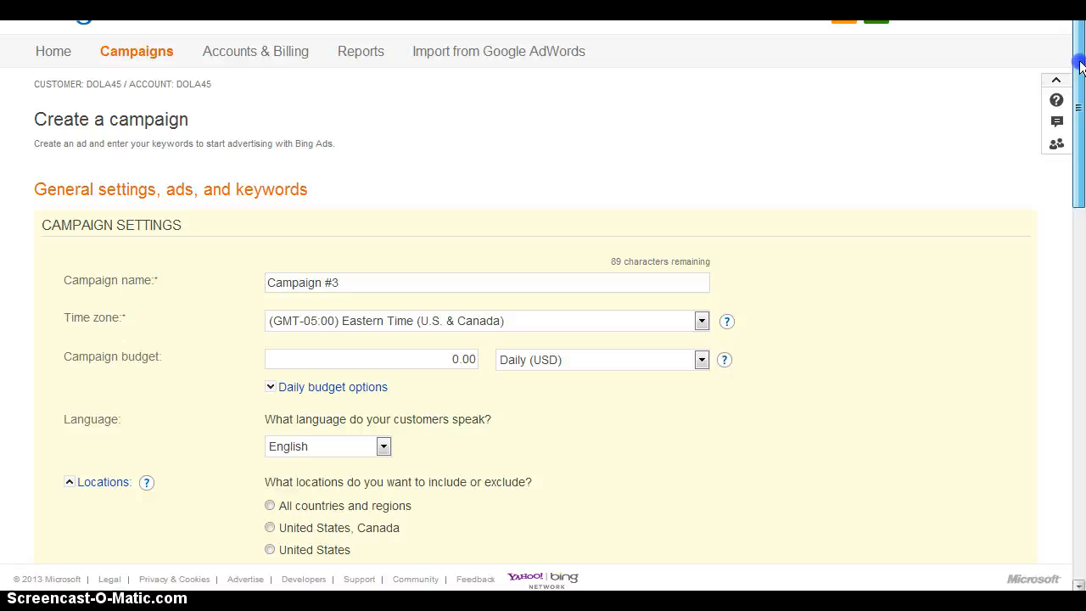
{"action": "left_click_drag", "start_coordinate": [1081, 67], "coordinate": [1082, 123]}
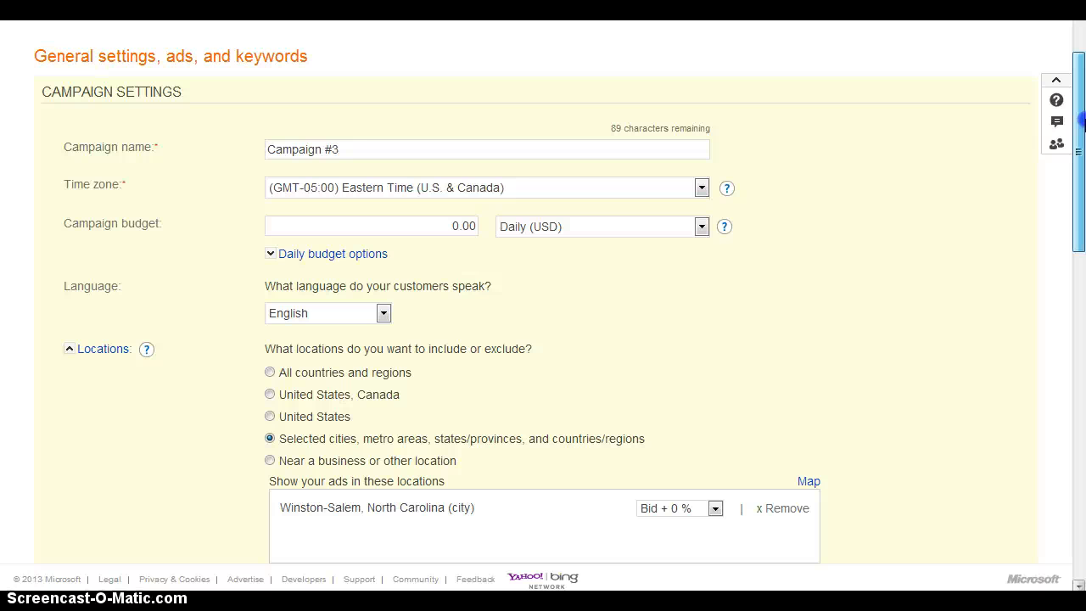
Step: Enter "sports massage in winston salem" in the campaign's keyword entry box
{"action": "left_click_drag", "start_coordinate": [1082, 121], "coordinate": [1063, 337]}
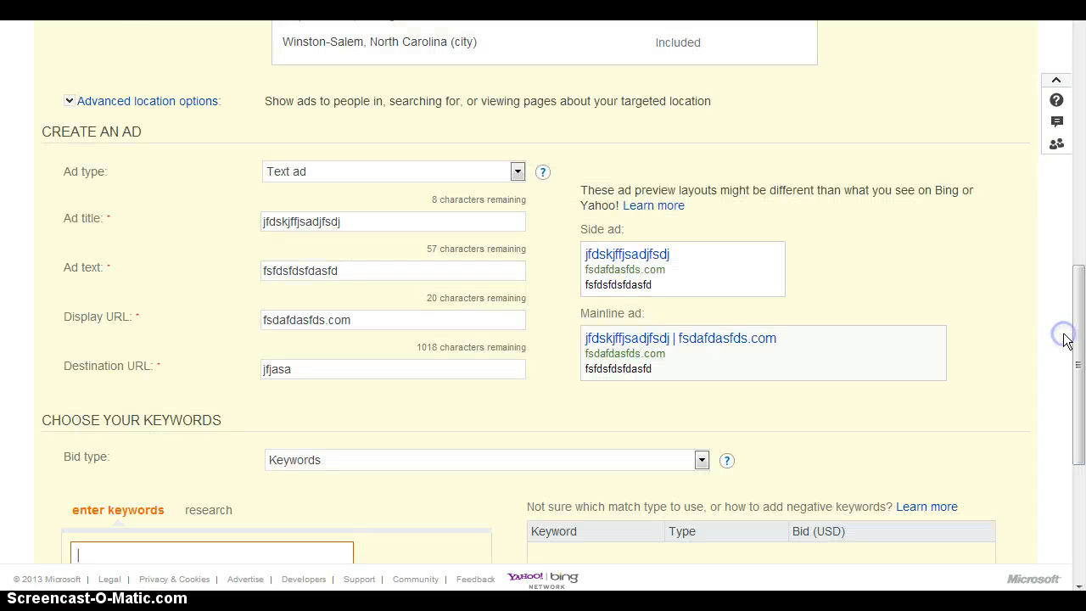
{"action": "left_click", "coordinate": [268, 553]}
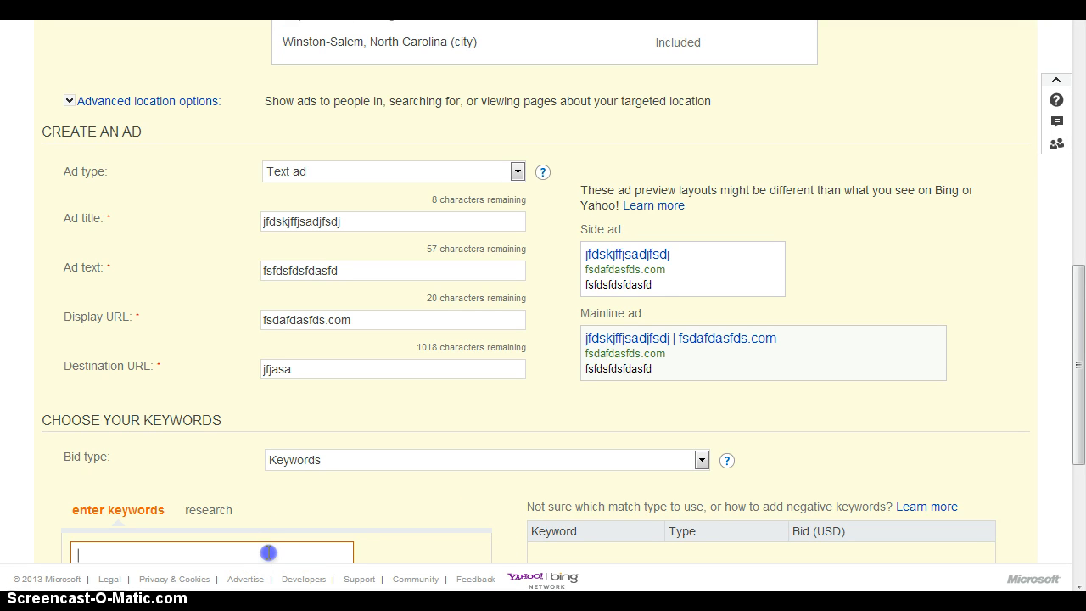
{"action": "type", "text": "spoe"}
{"action": "type", "text": "t"}
{"action": "key", "text": "BackSpace"}
{"action": "key", "text": "BackSpace"}
{"action": "type", "text": "ts massage in wins"}
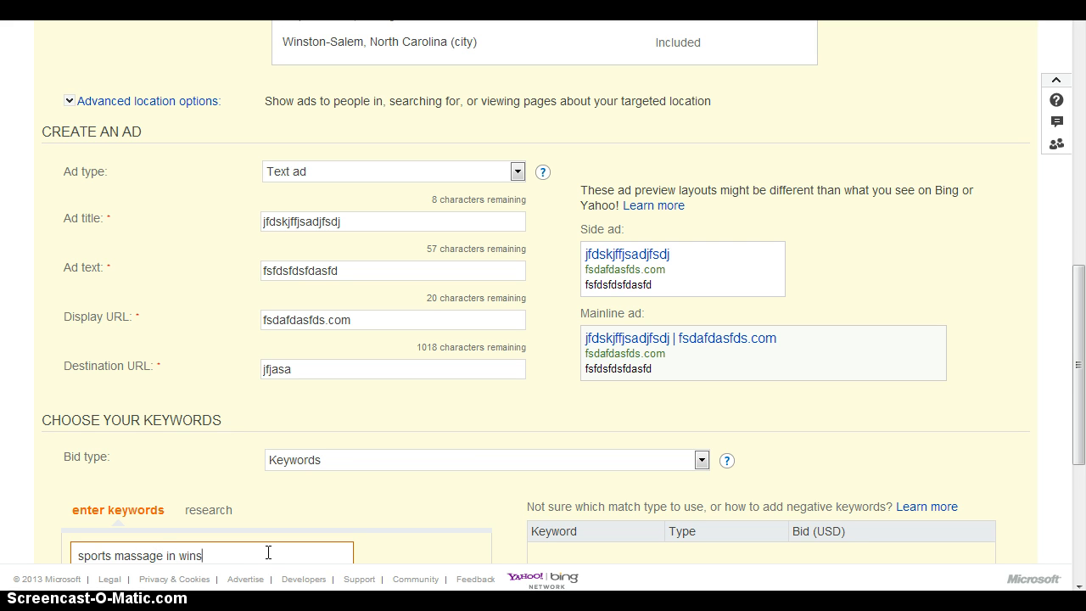
{"action": "type", "text": "ton salem"}
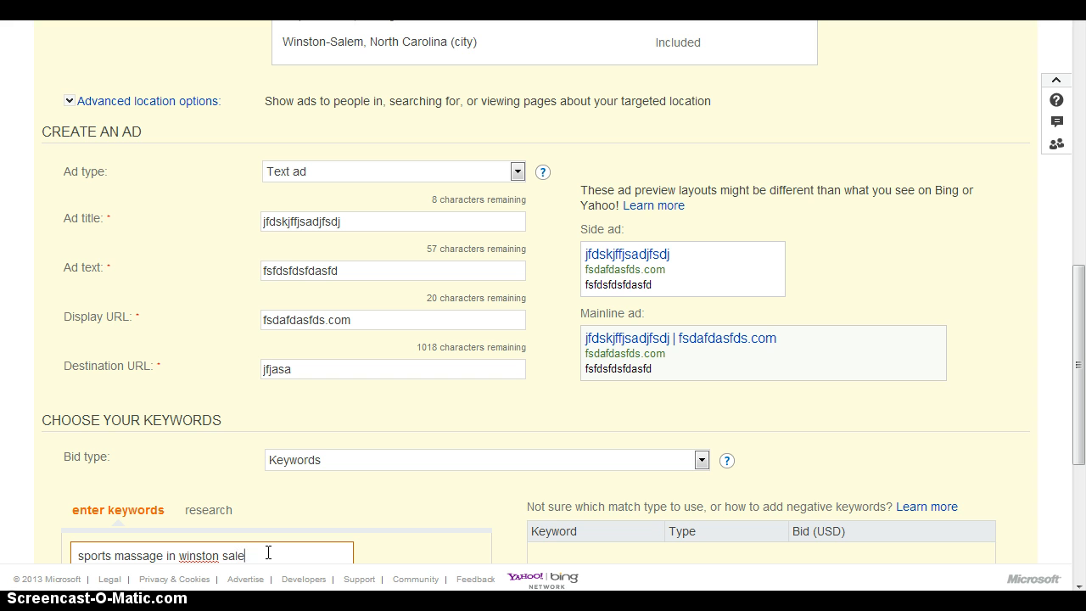